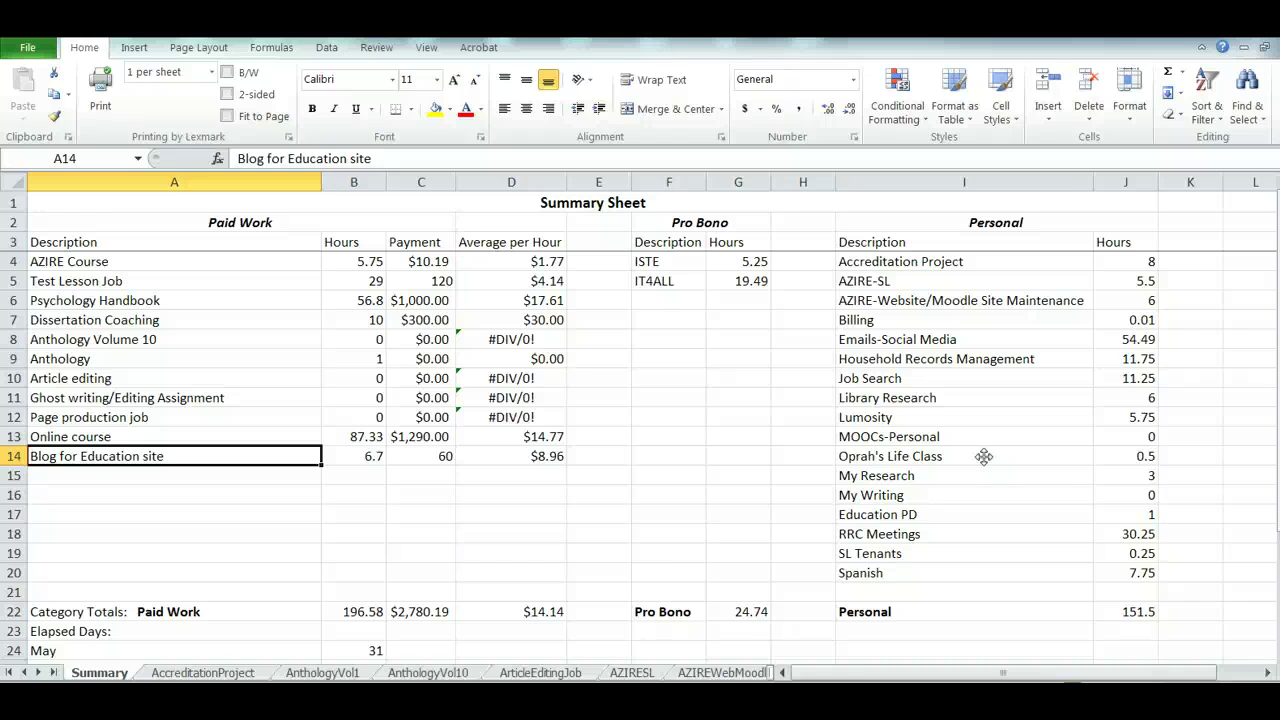
# Step: Check the Blog for Education site entry and the formula behind the total Paid Work hours on the Summary sheet
pyautogui.click(150, 460)
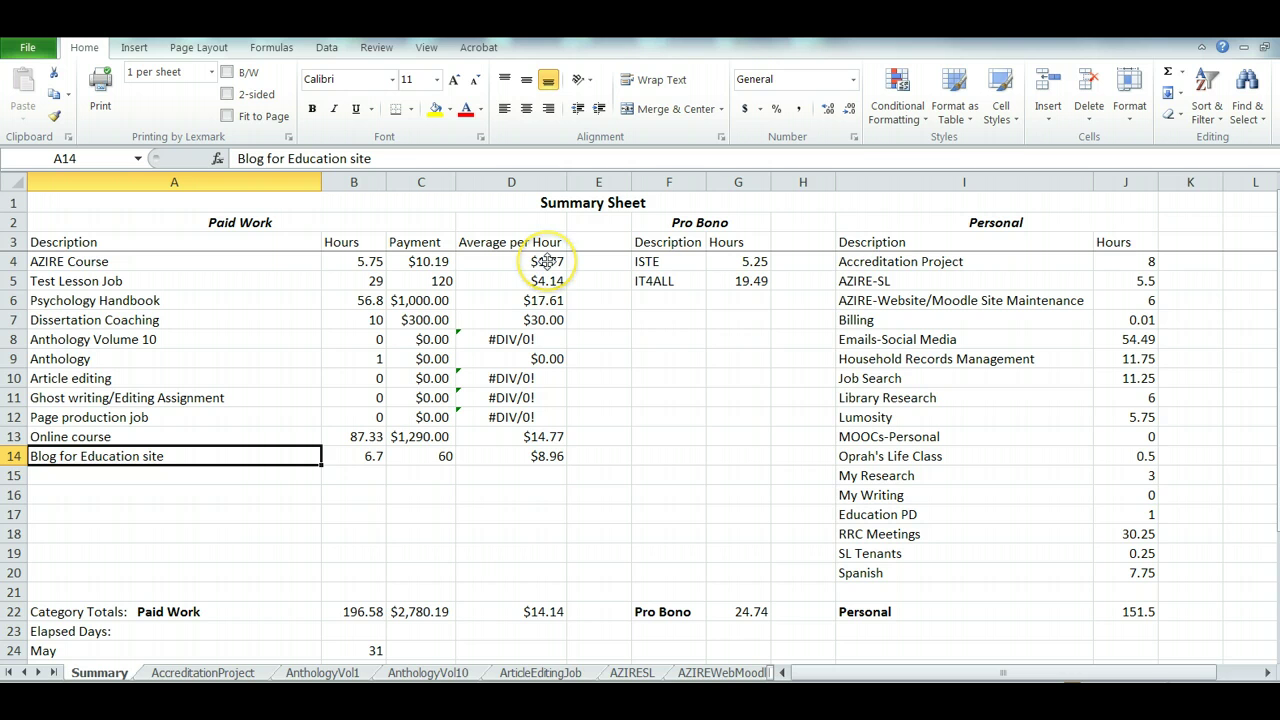
pyautogui.click(340, 610)
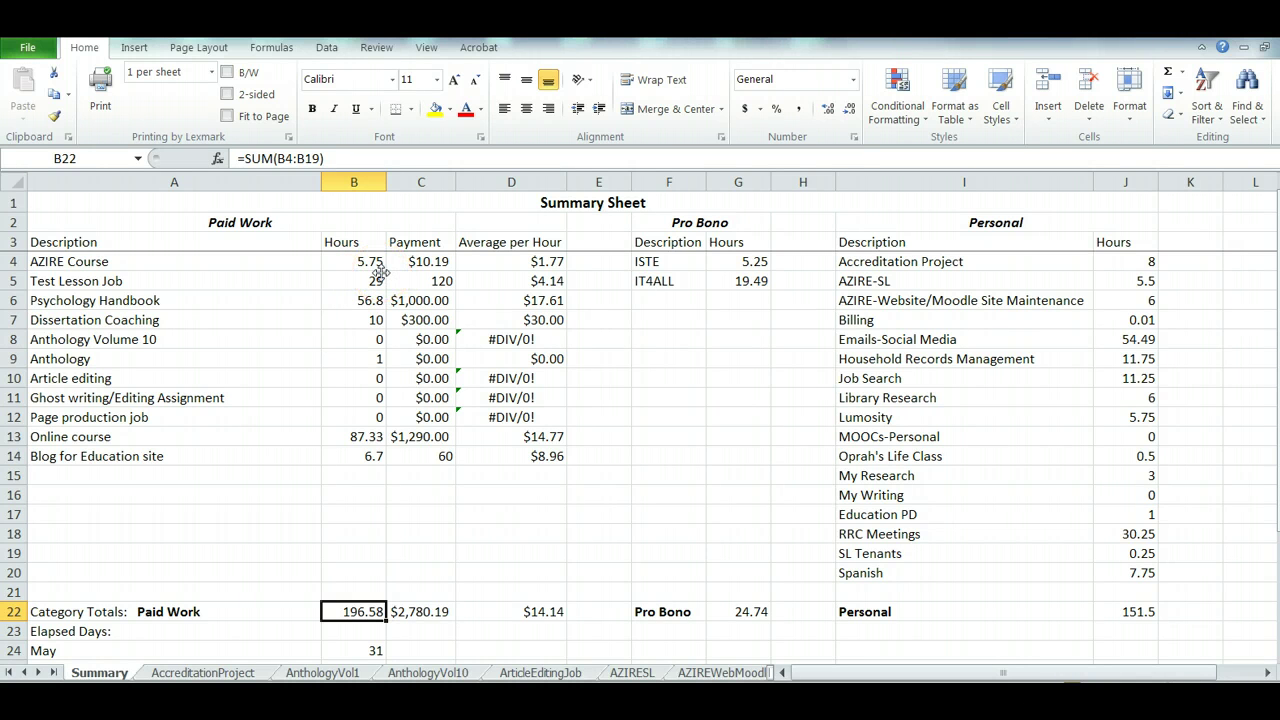
pyautogui.click(416, 472)
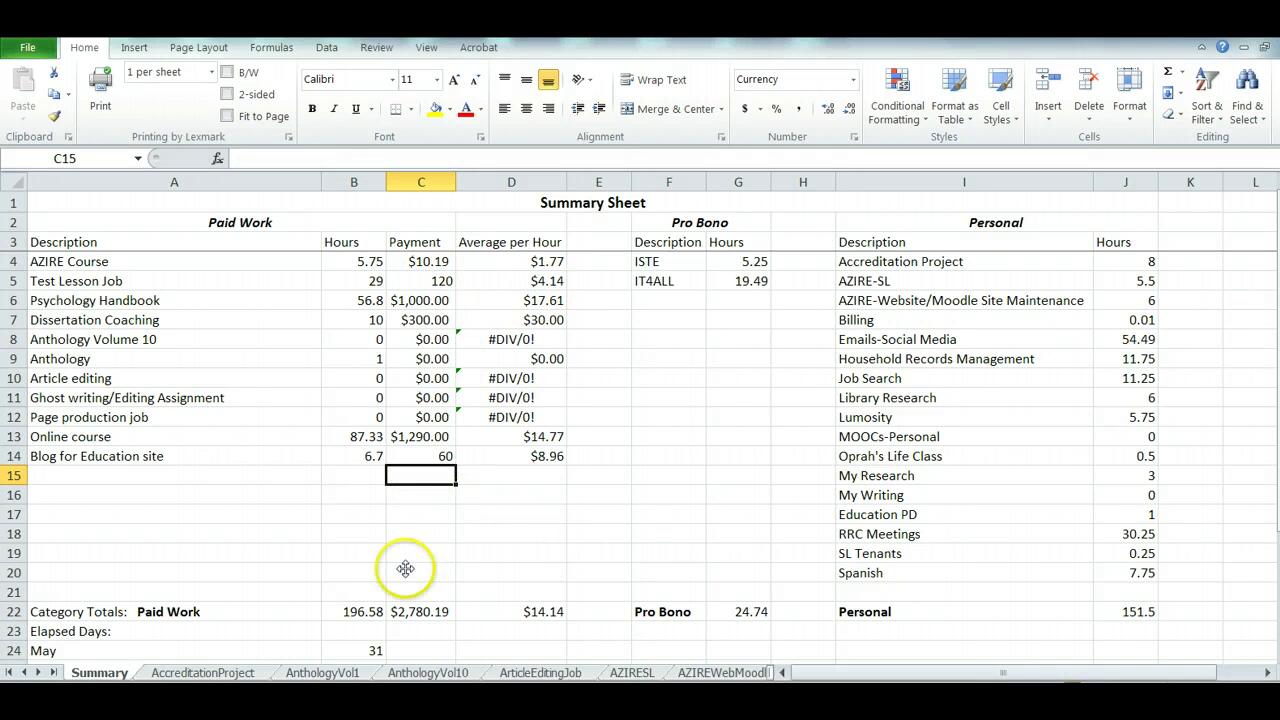
# Step: Inspect the AZIRE Course hours formula and follow it to its source cell on the AZIRECourses sheet
pyautogui.click(357, 261)
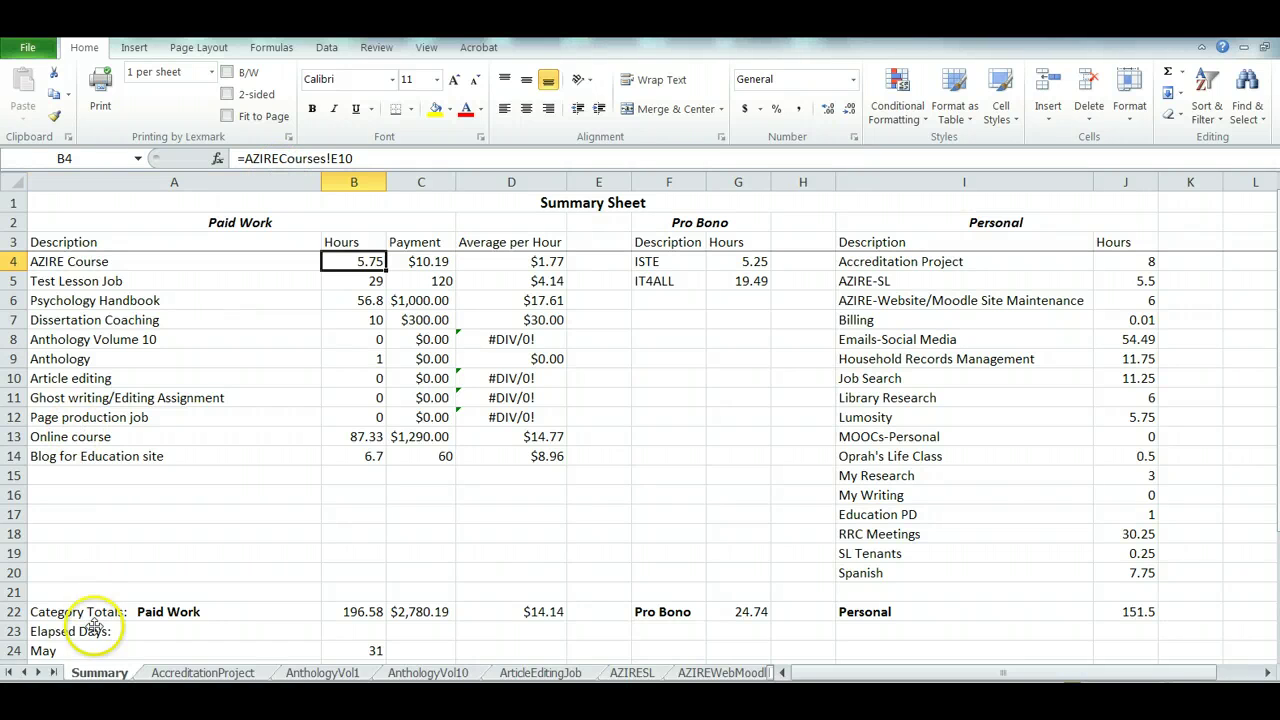
pyautogui.click(39, 672)
pyautogui.click(39, 672)
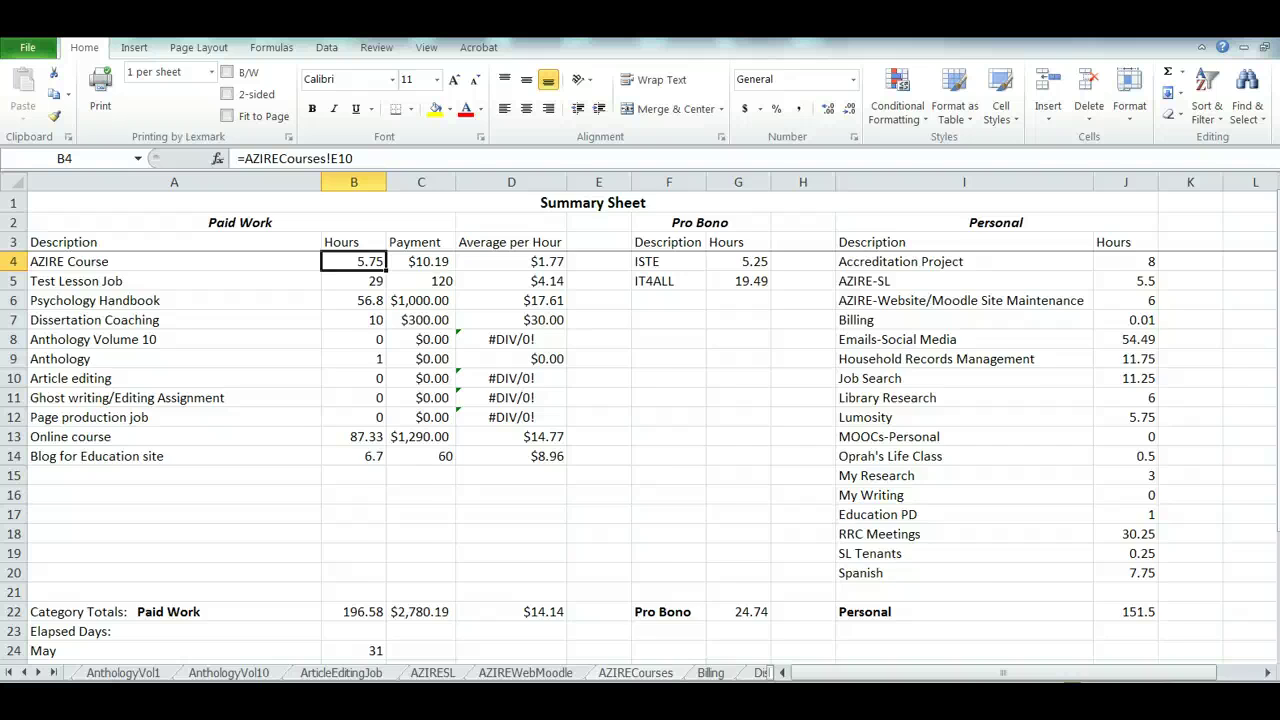
pyautogui.hotkey('ctrl', '[')
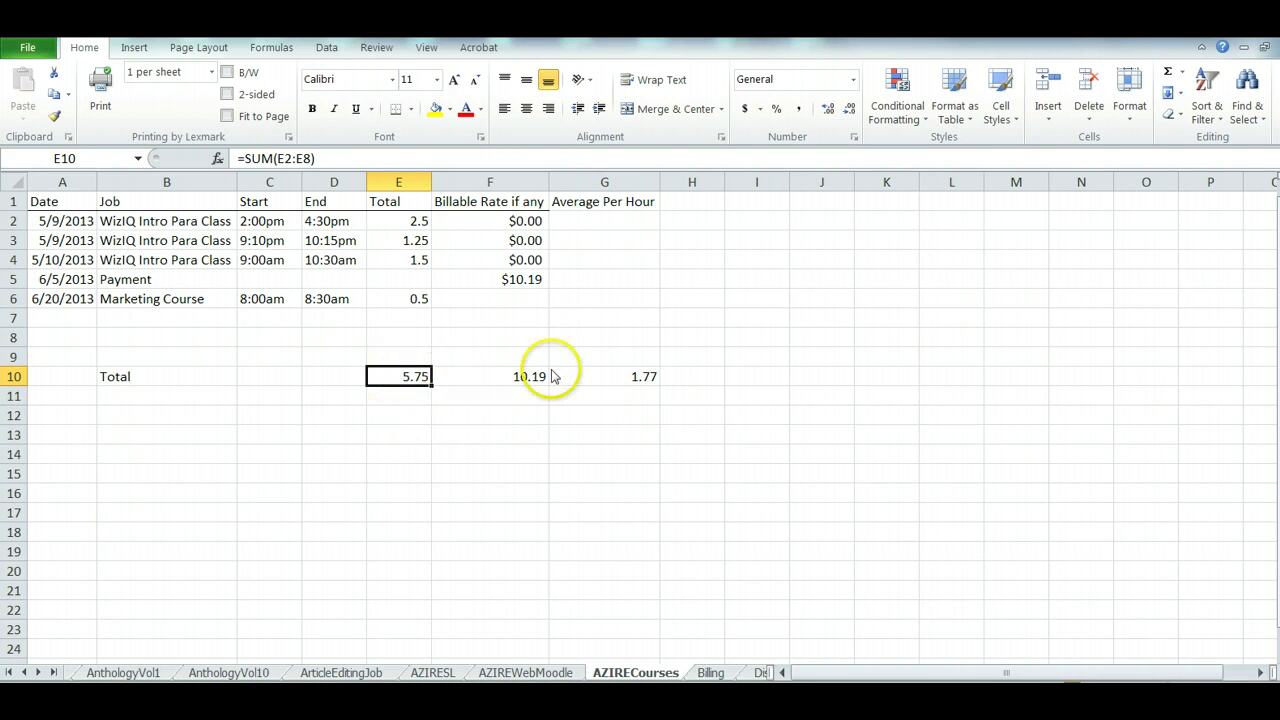
# Step: Examine the formulas behind the total hours, billable rate and average per hour in the AZIRECourses Total row
pyautogui.click(514, 377)
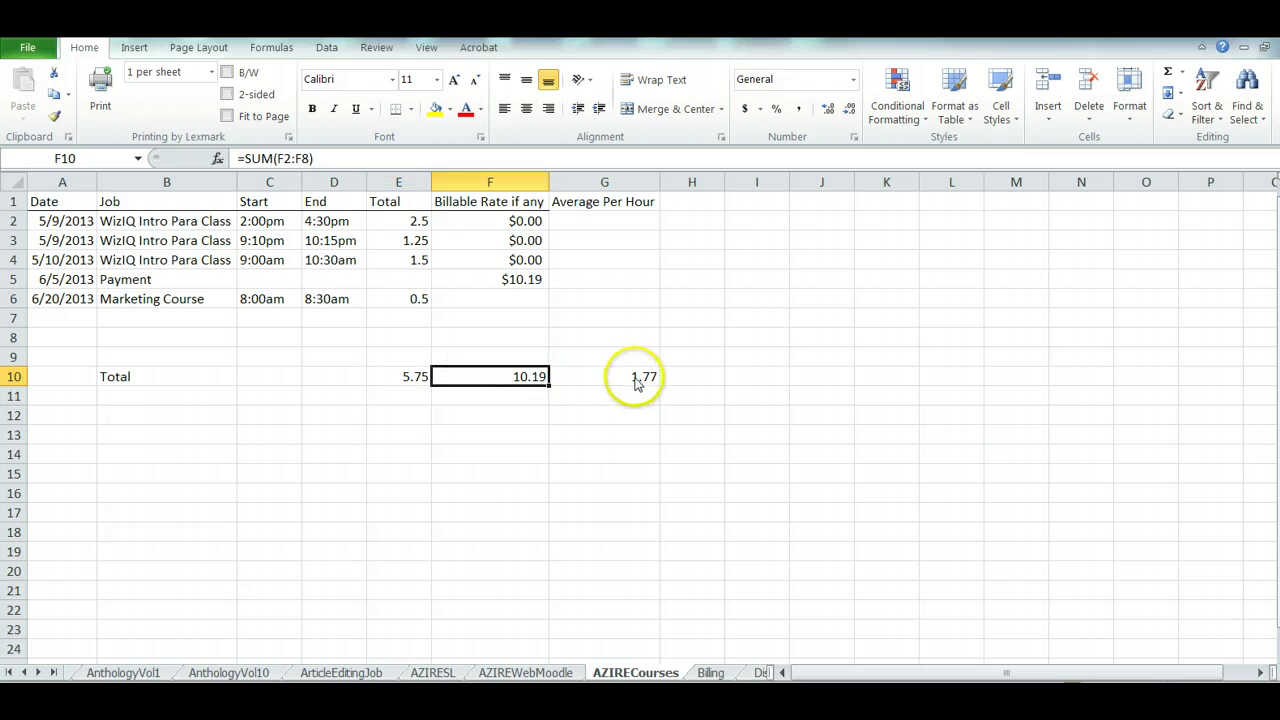
pyautogui.click(640, 380)
pyautogui.click(501, 421)
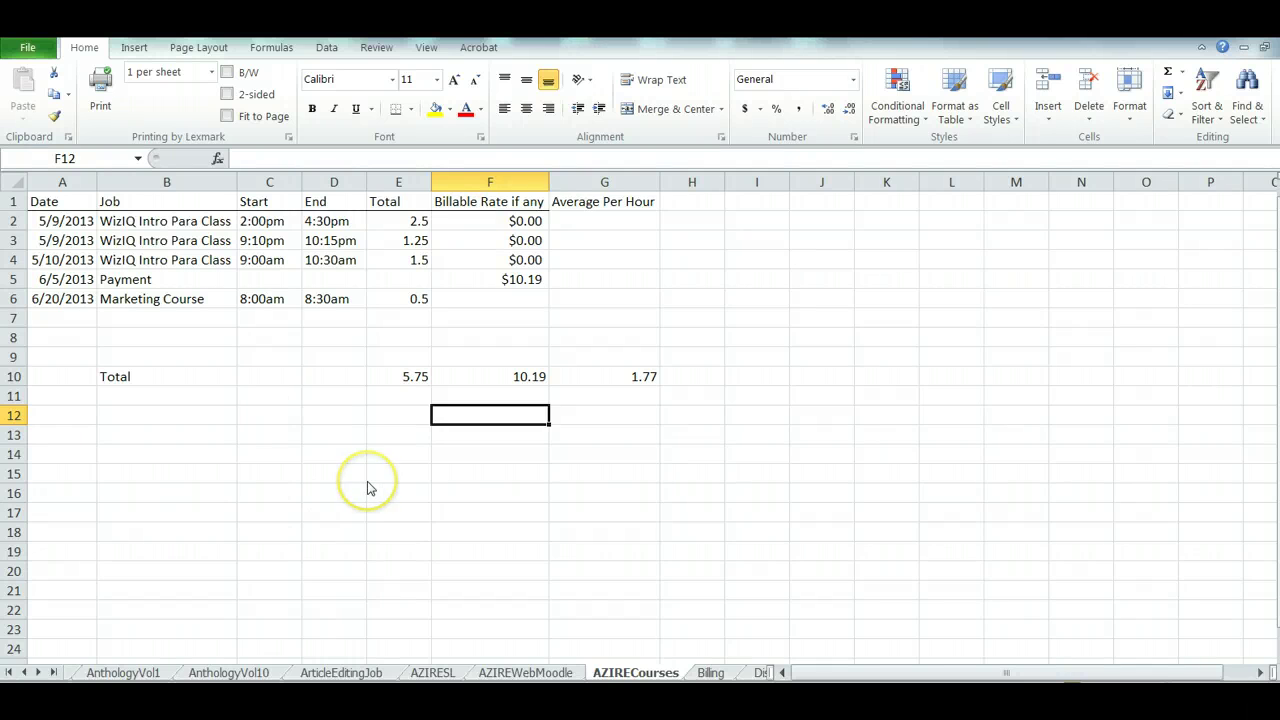
pyautogui.click(406, 386)
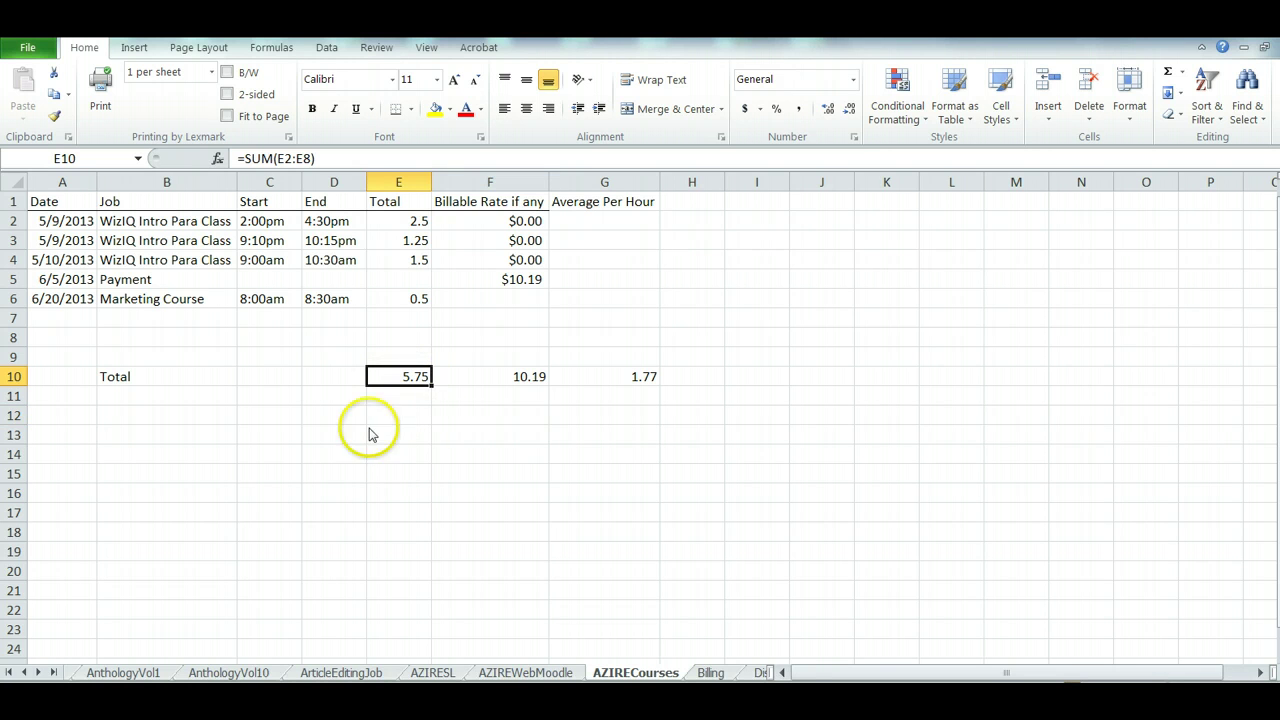
# Step: Return to the Summary sheet and examine the AZIRE Course payment and average formulas and the Paid Work category totals
pyautogui.click(12, 672)
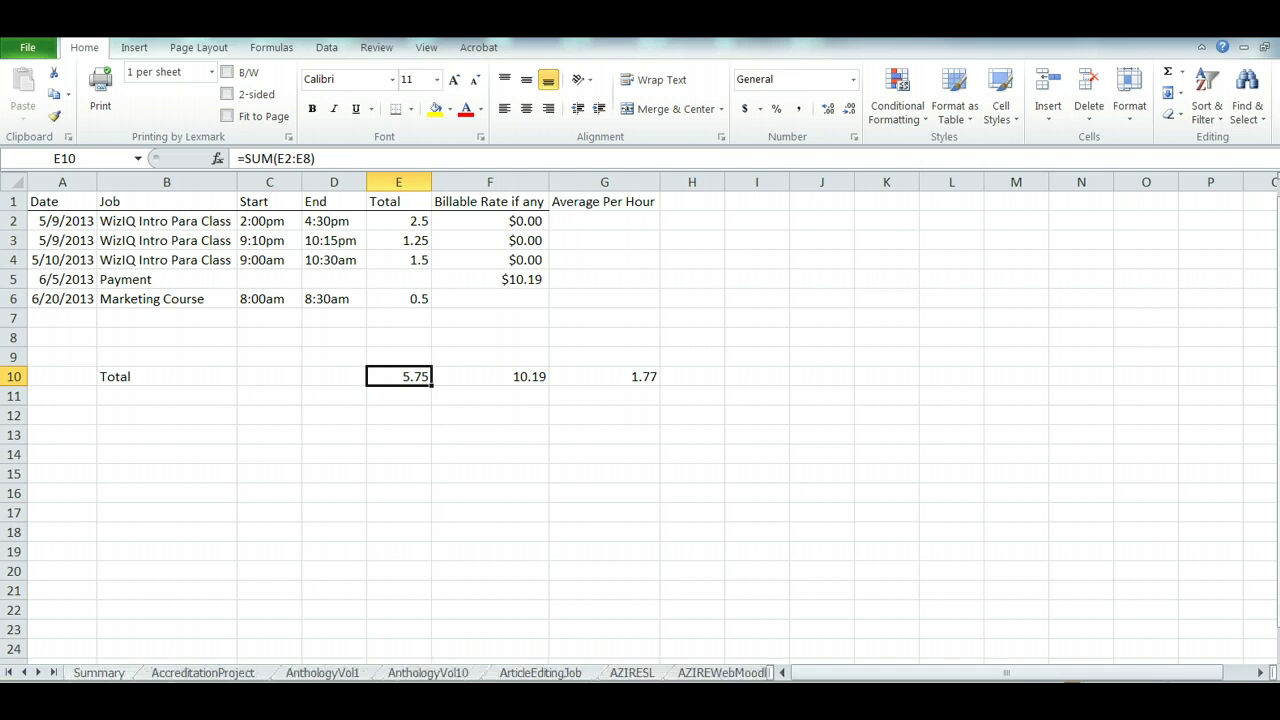
pyautogui.click(99, 672)
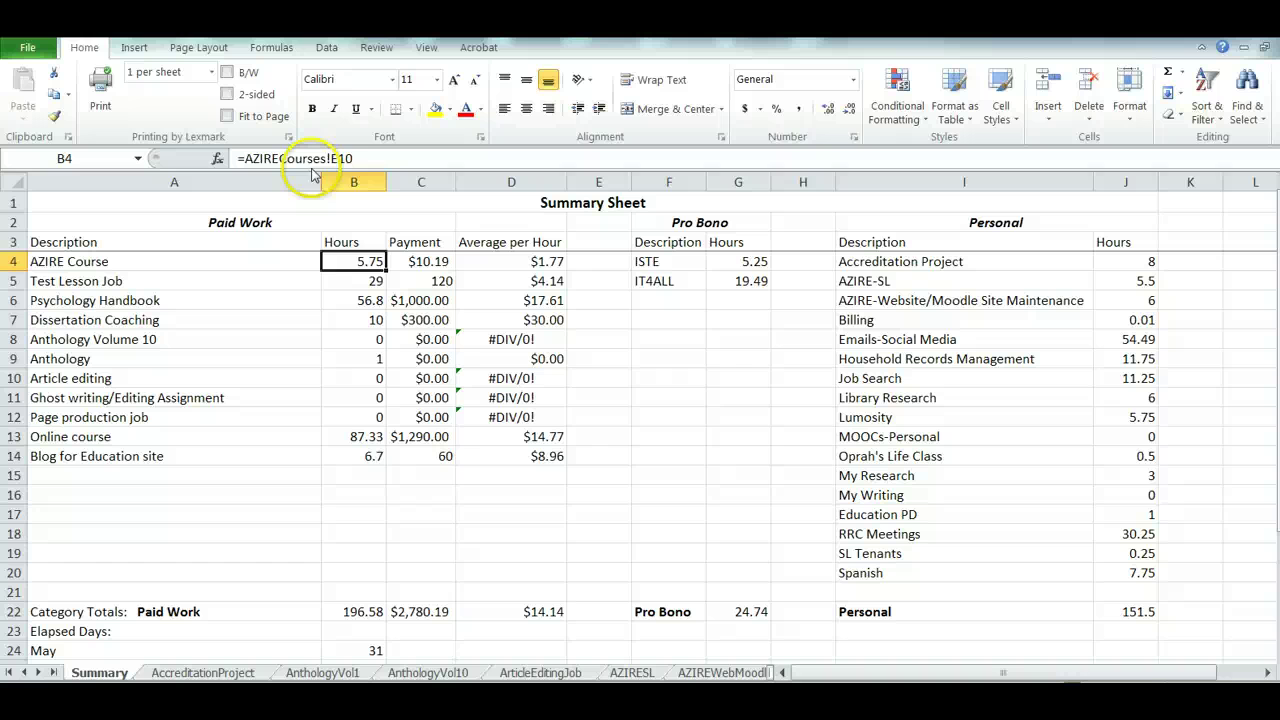
pyautogui.click(430, 264)
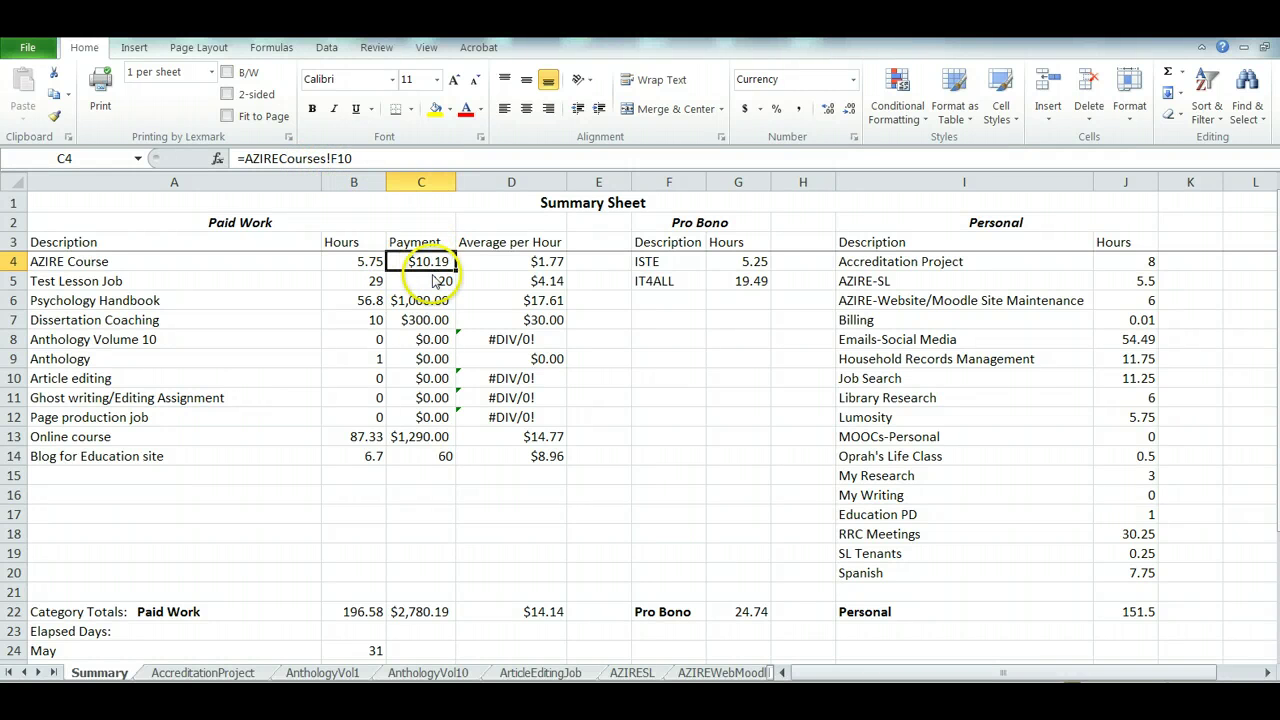
pyautogui.click(535, 266)
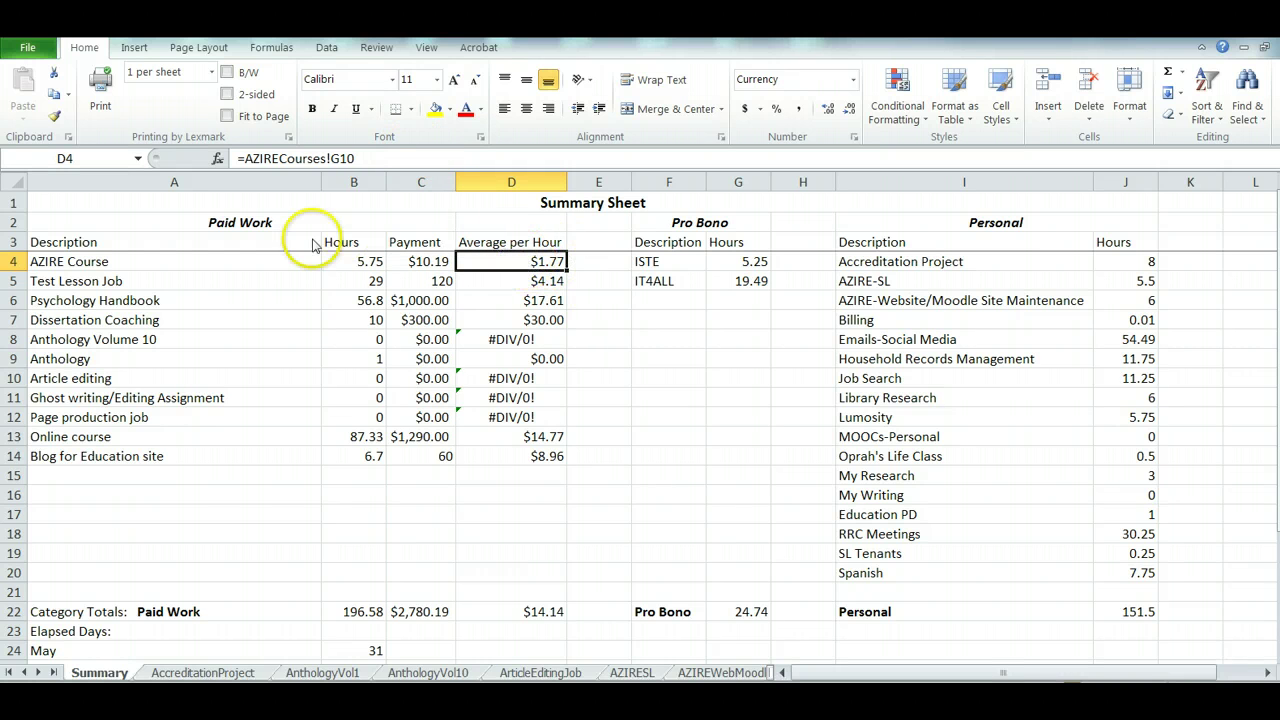
pyautogui.click(426, 614)
pyautogui.click(546, 618)
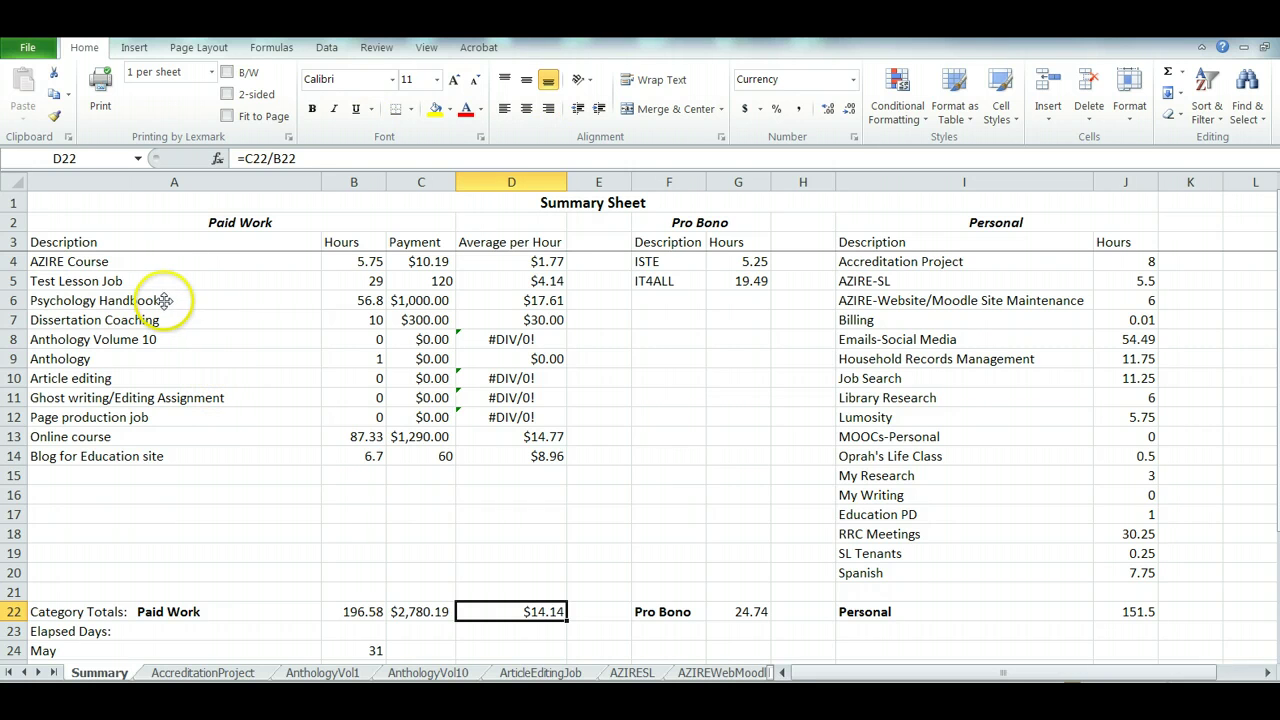
# Step: Format the Test Lesson Job payment in C5 as Currency with two decimal places and the $ symbol
pyautogui.click(131, 281)
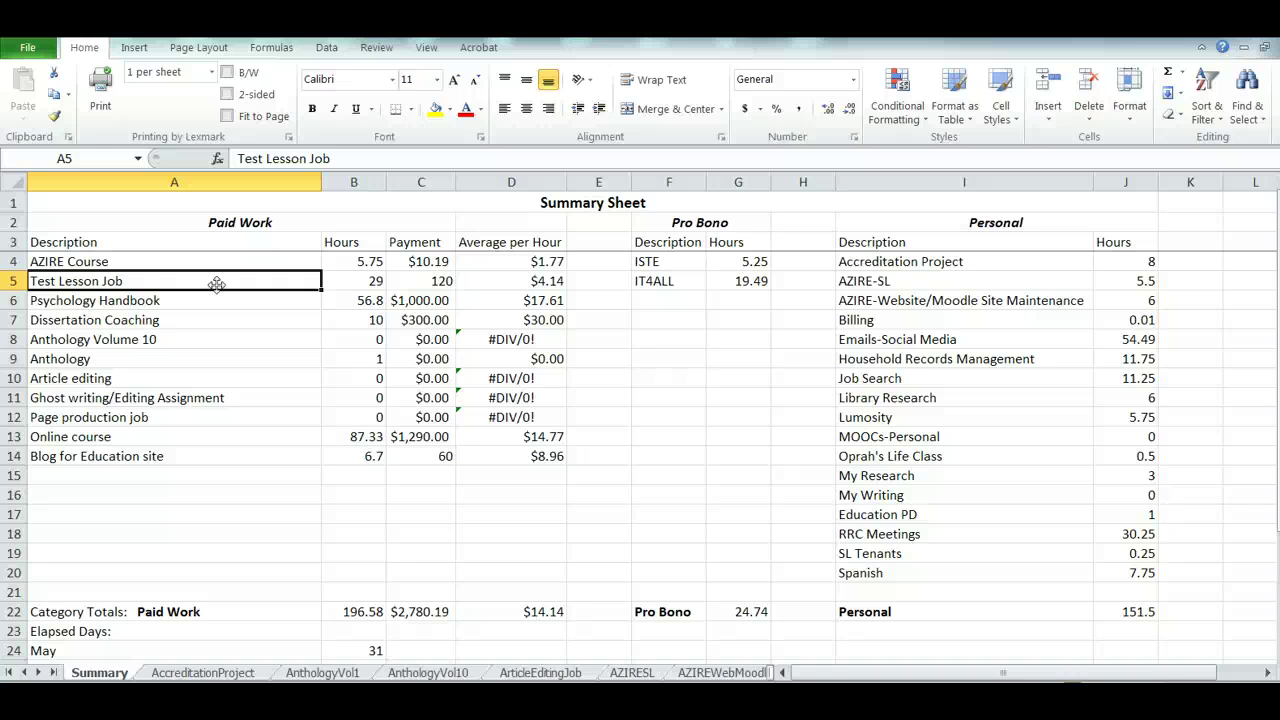
pyautogui.click(350, 283)
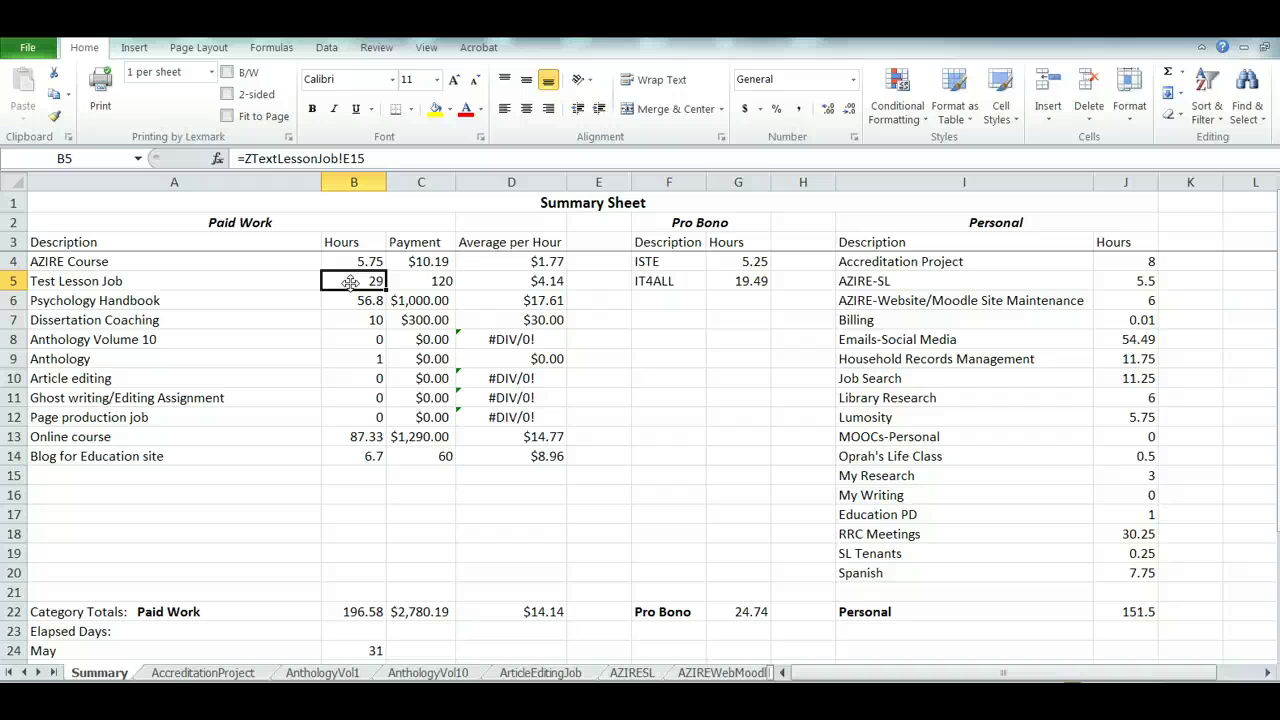
pyautogui.click(428, 281)
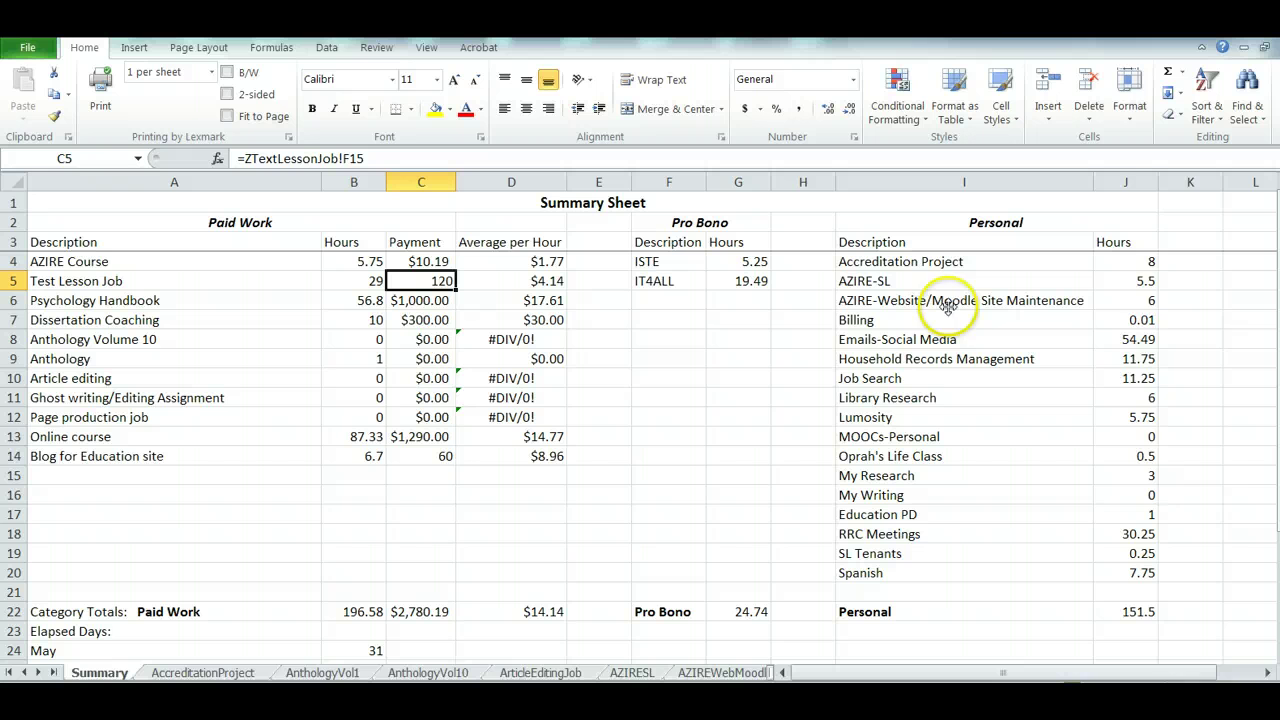
pyautogui.click(1129, 110)
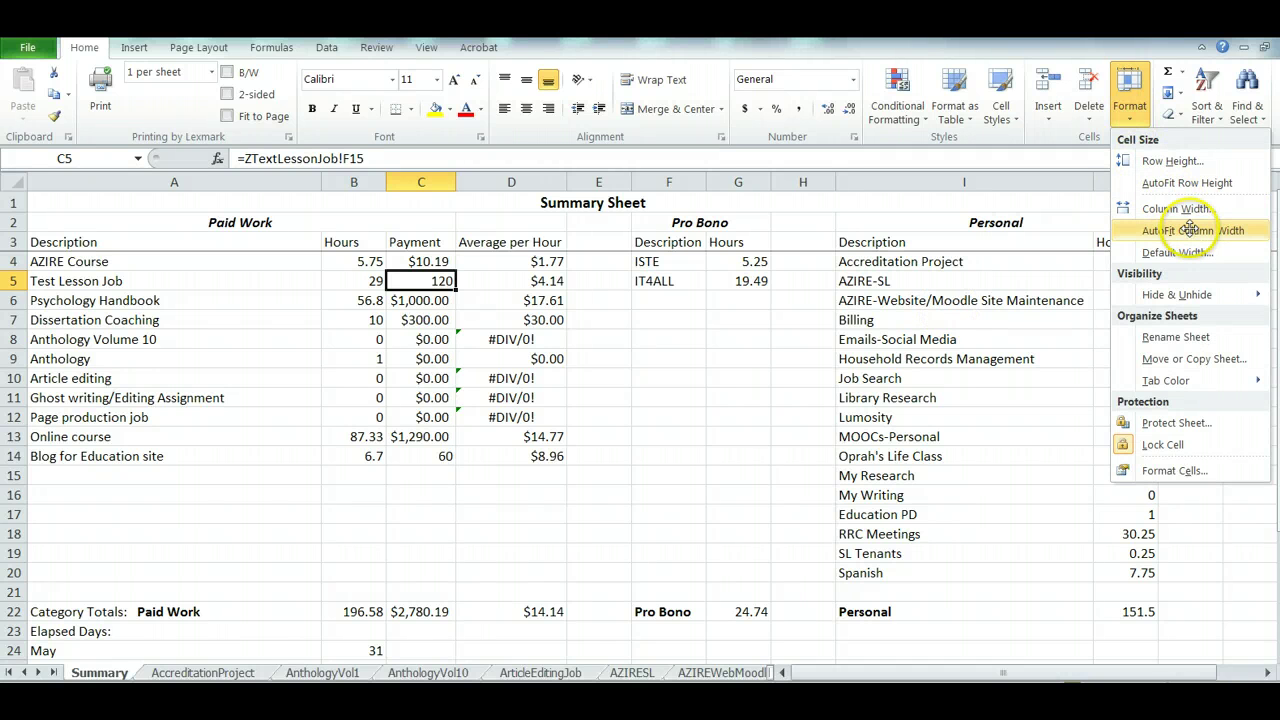
pyautogui.click(1191, 470)
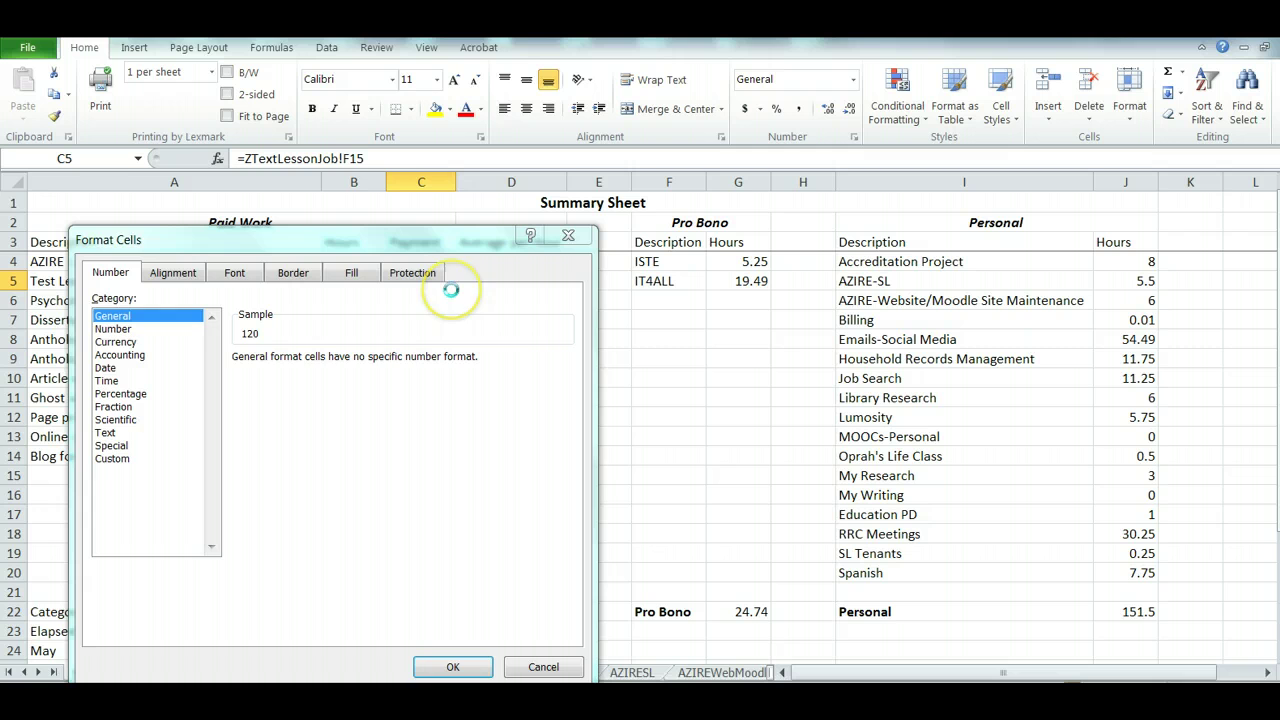
pyautogui.press('Down')
pyautogui.press('Down')
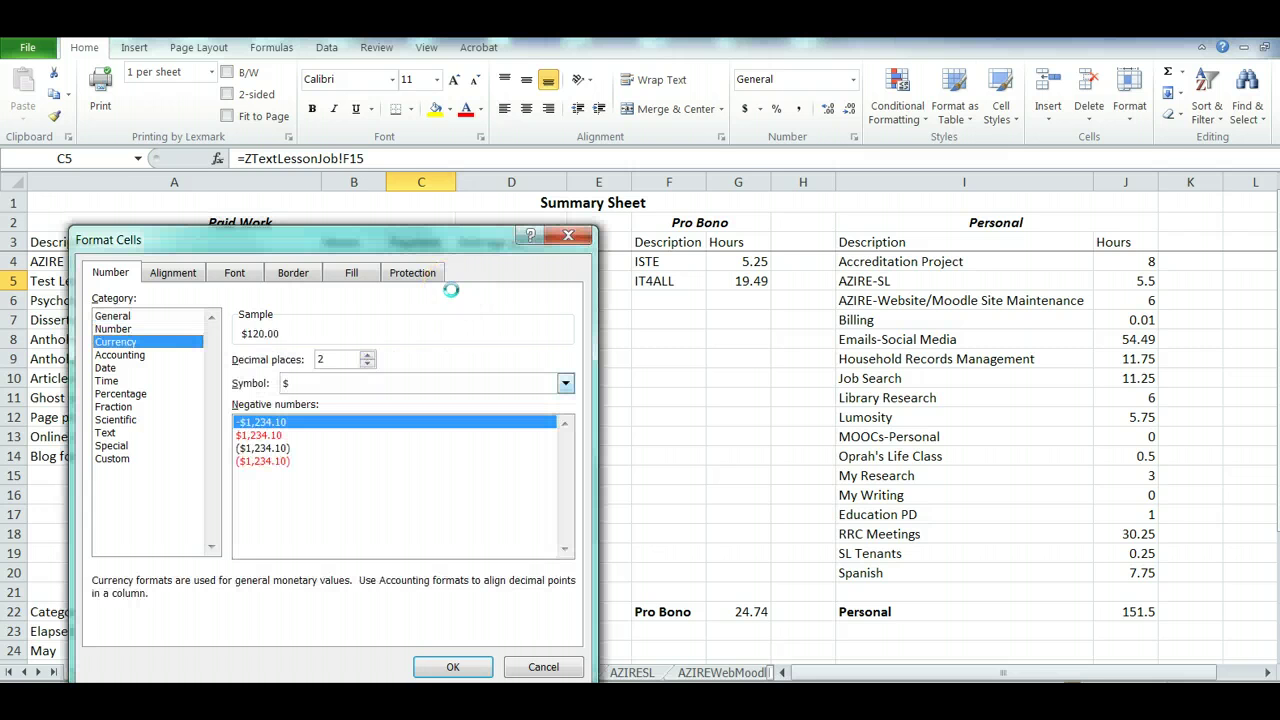
pyautogui.click(435, 665)
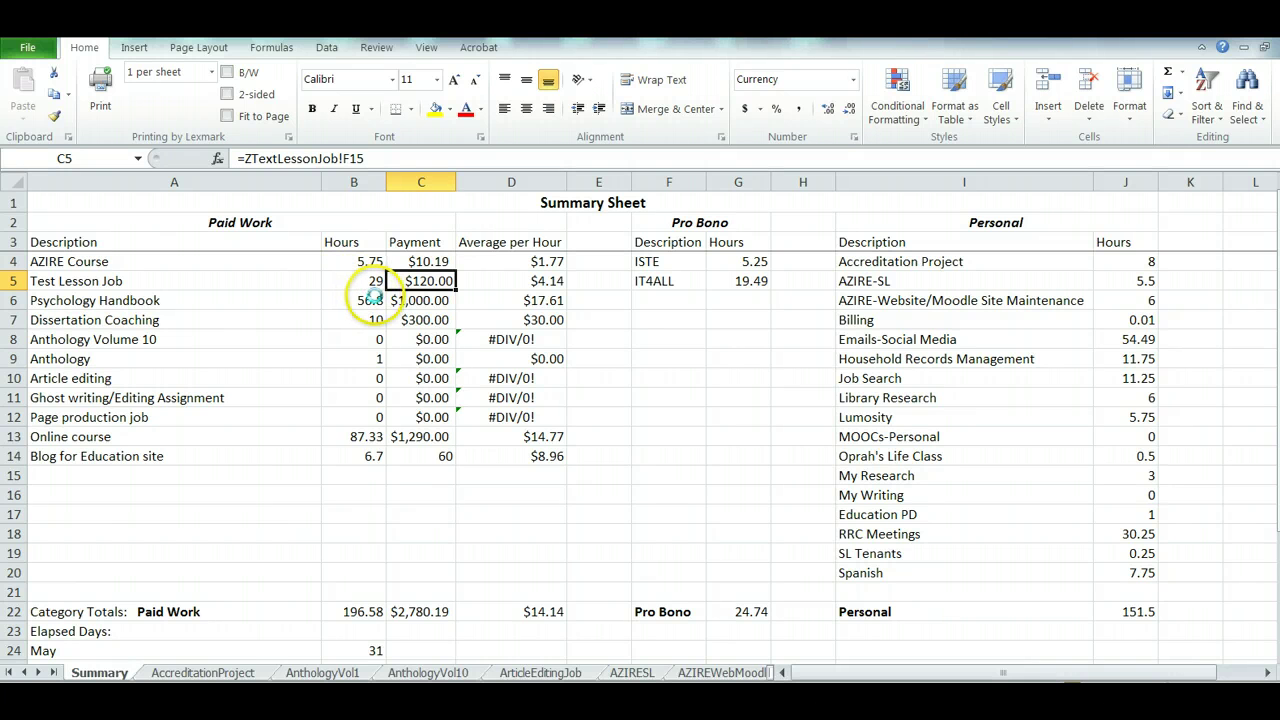
pyautogui.click(589, 283)
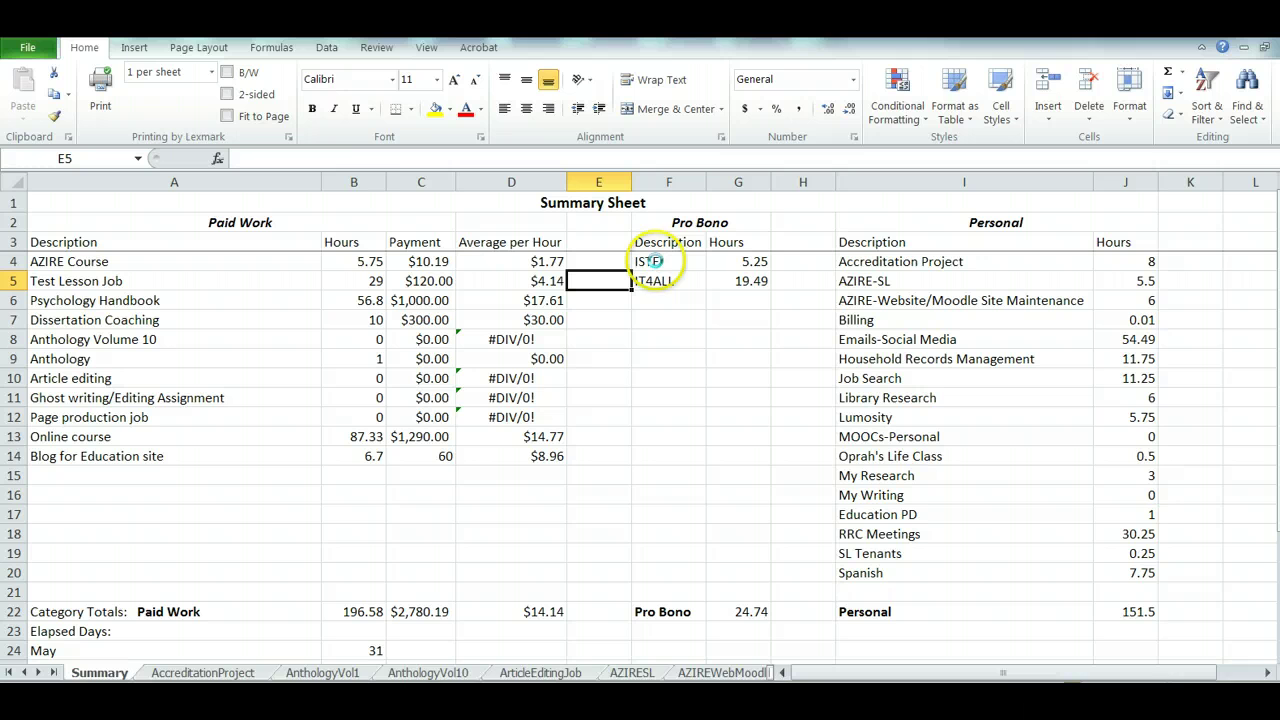
# Step: Inspect the Psychology Handbook hours formula in B6 and follow it to its source cell on the PsychologyHandbook sheet
pyautogui.click(38, 672)
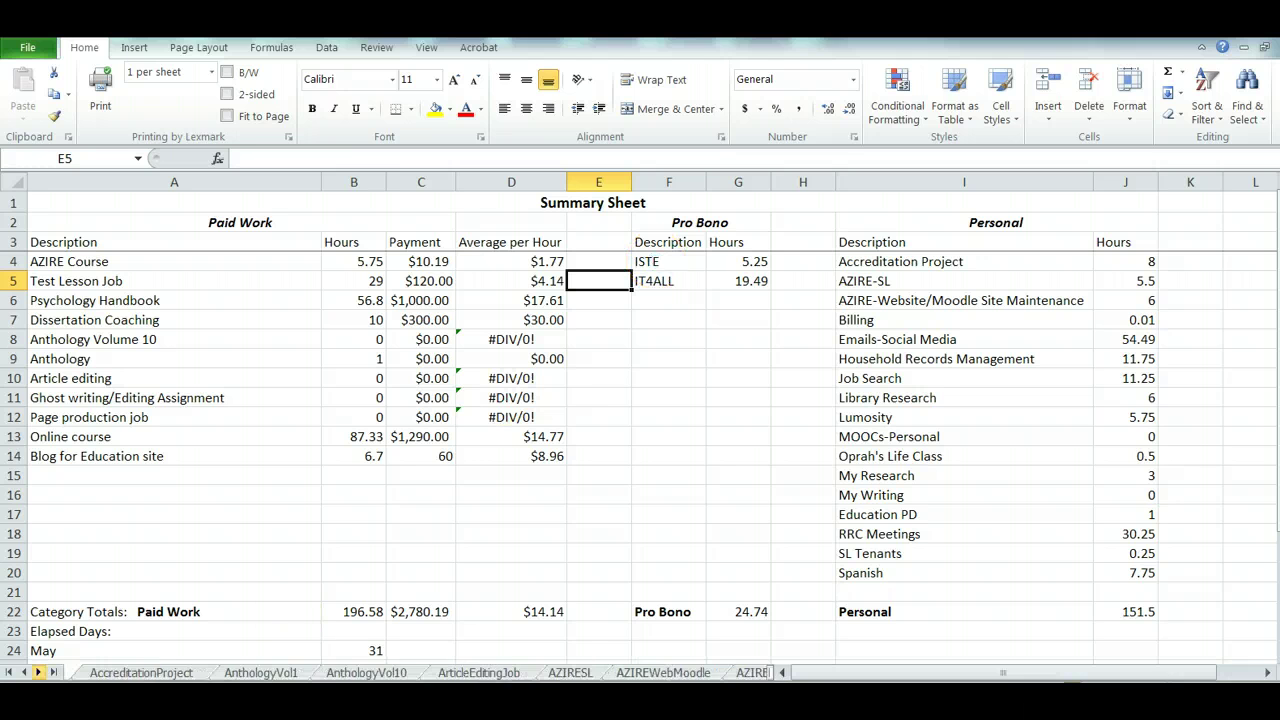
pyautogui.click(38, 672)
pyautogui.click(38, 672)
pyautogui.click(38, 672)
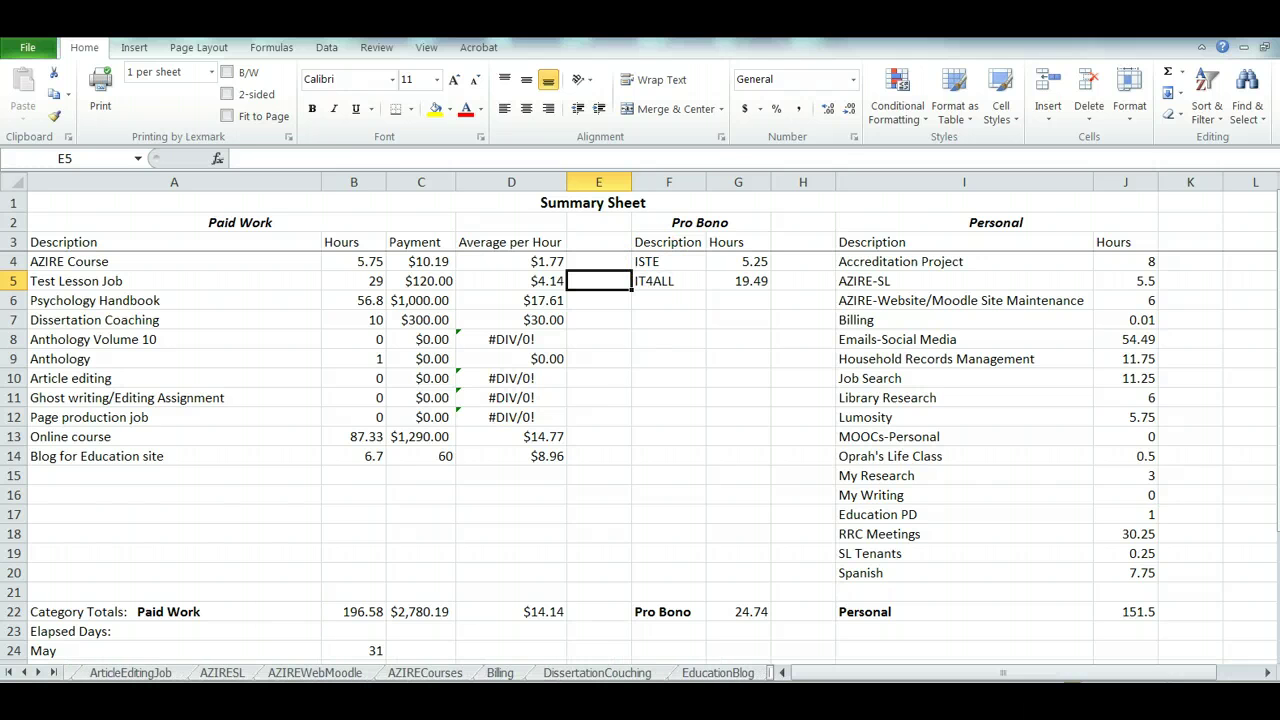
pyautogui.click(100, 300)
pyautogui.click(354, 302)
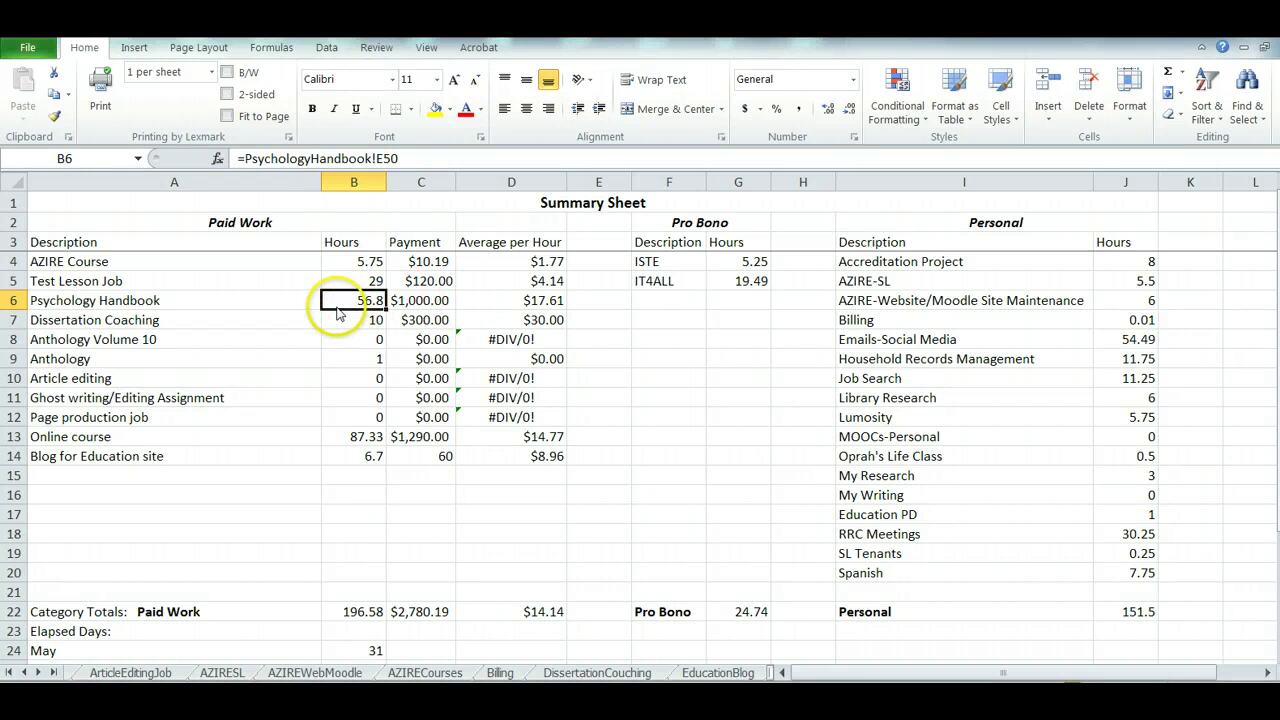
pyautogui.click(38, 673)
pyautogui.click(38, 673)
pyautogui.click(38, 673)
pyautogui.click(38, 673)
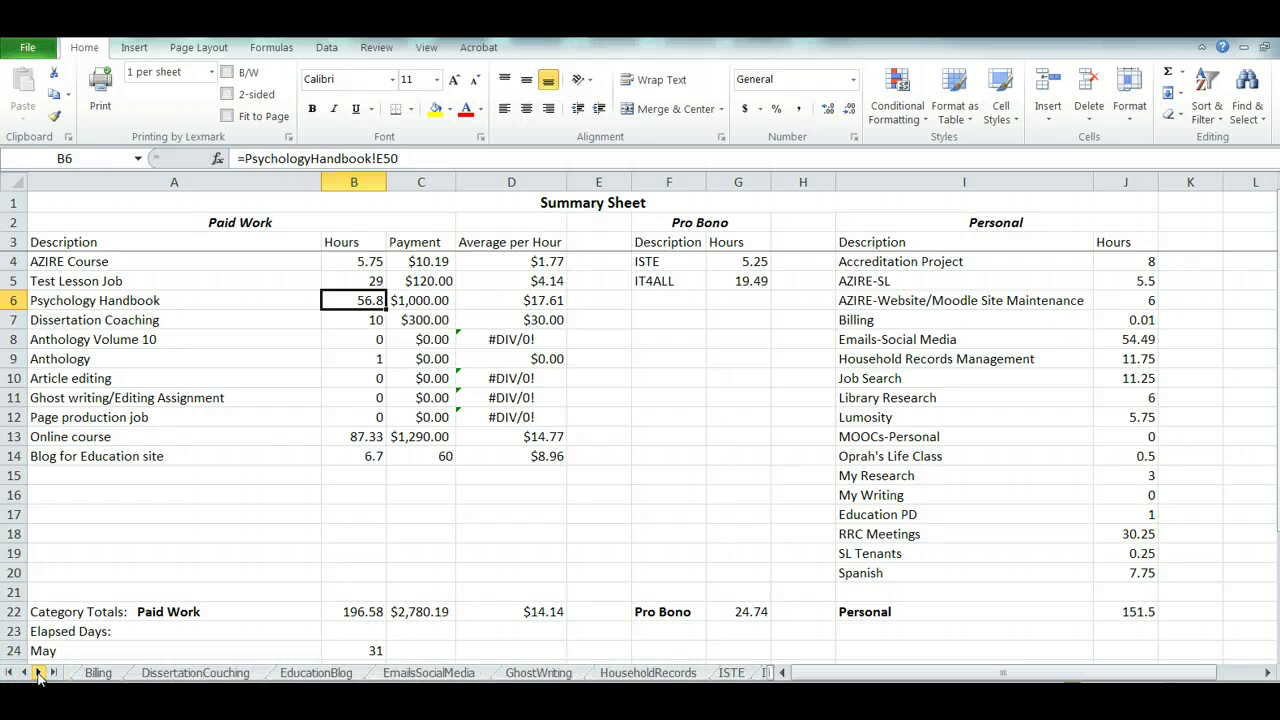
pyautogui.click(38, 673)
pyautogui.click(38, 673)
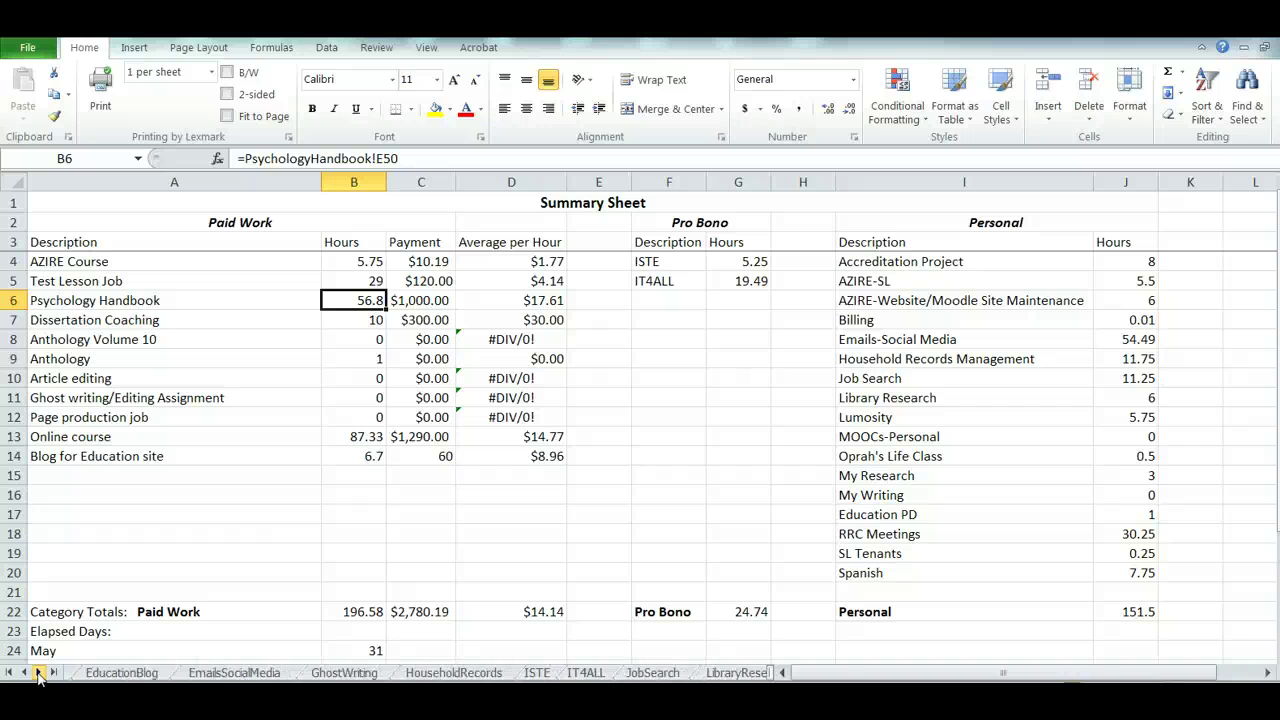
pyautogui.click(38, 673)
pyautogui.click(38, 673)
pyautogui.click(38, 673)
pyautogui.click(38, 673)
pyautogui.click(38, 673)
pyautogui.click(38, 673)
pyautogui.click(38, 673)
pyautogui.click(38, 673)
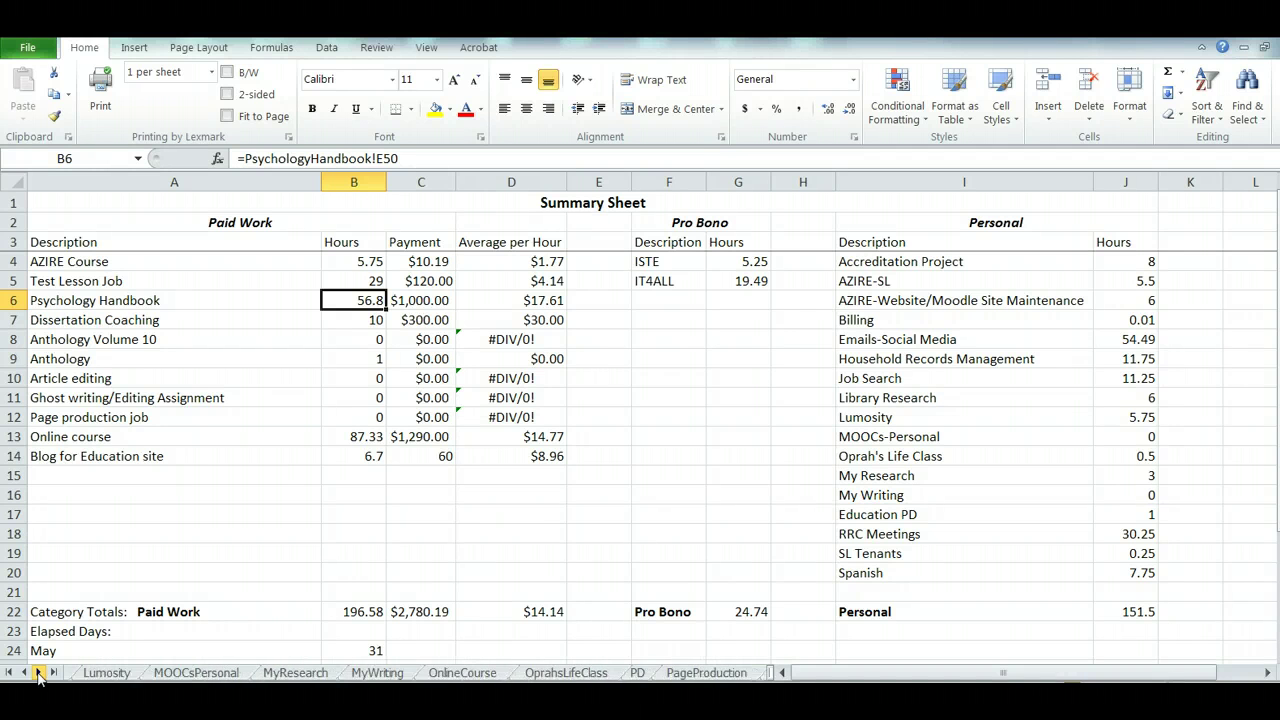
pyautogui.click(38, 673)
pyautogui.click(38, 673)
pyautogui.click(38, 673)
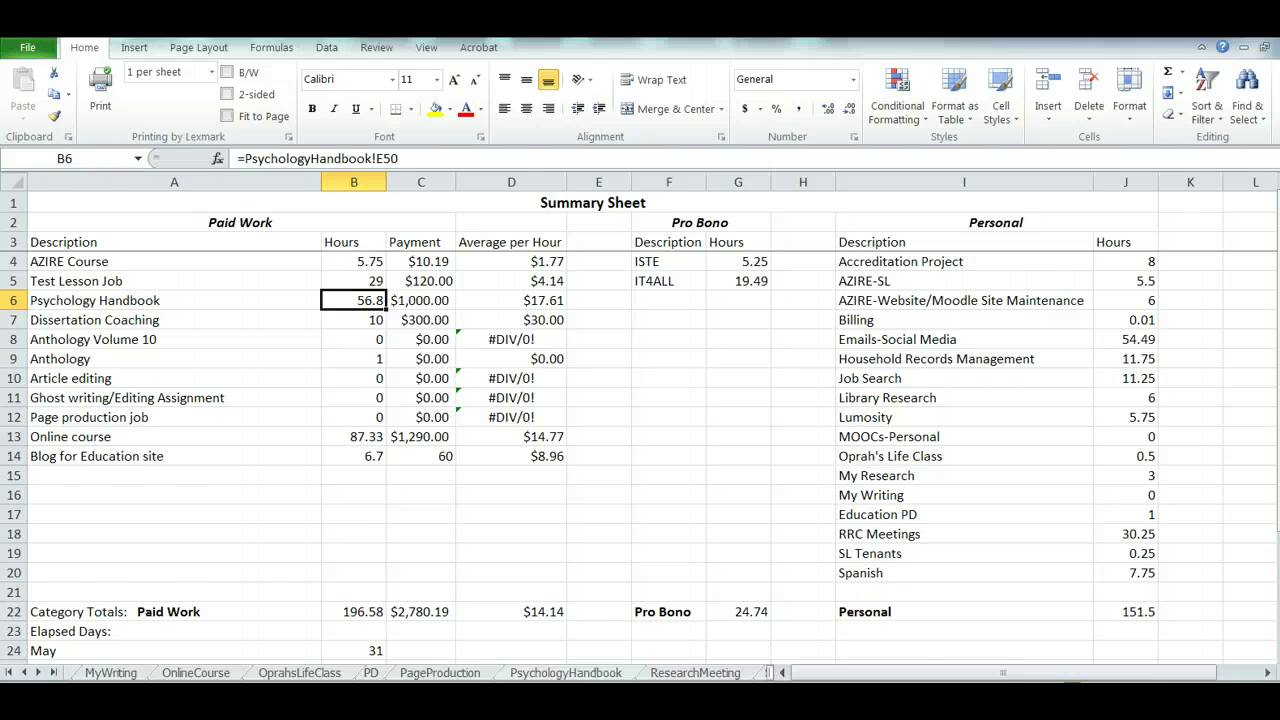
pyautogui.hotkey('ctrl', '[')
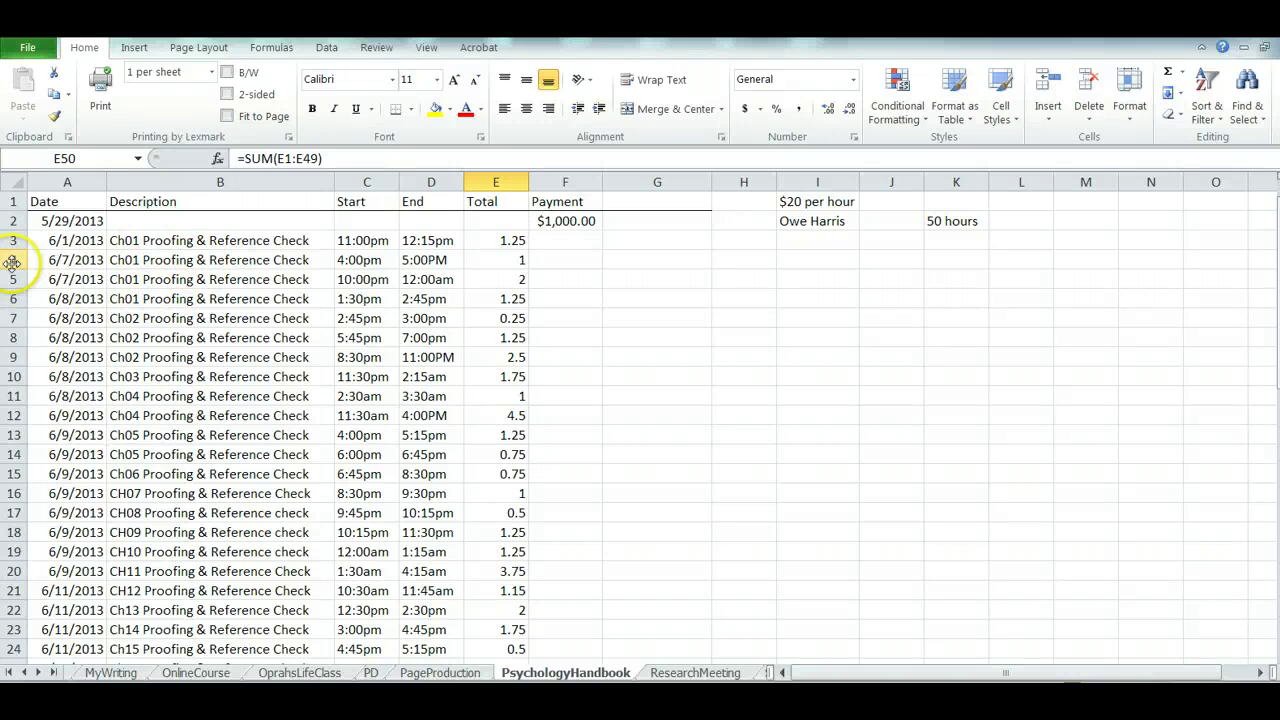
# Step: Review the Psychology Handbook's dated chapter proofing entries, their hours, and the subtotal and amounts due below them
pyautogui.click(95, 260)
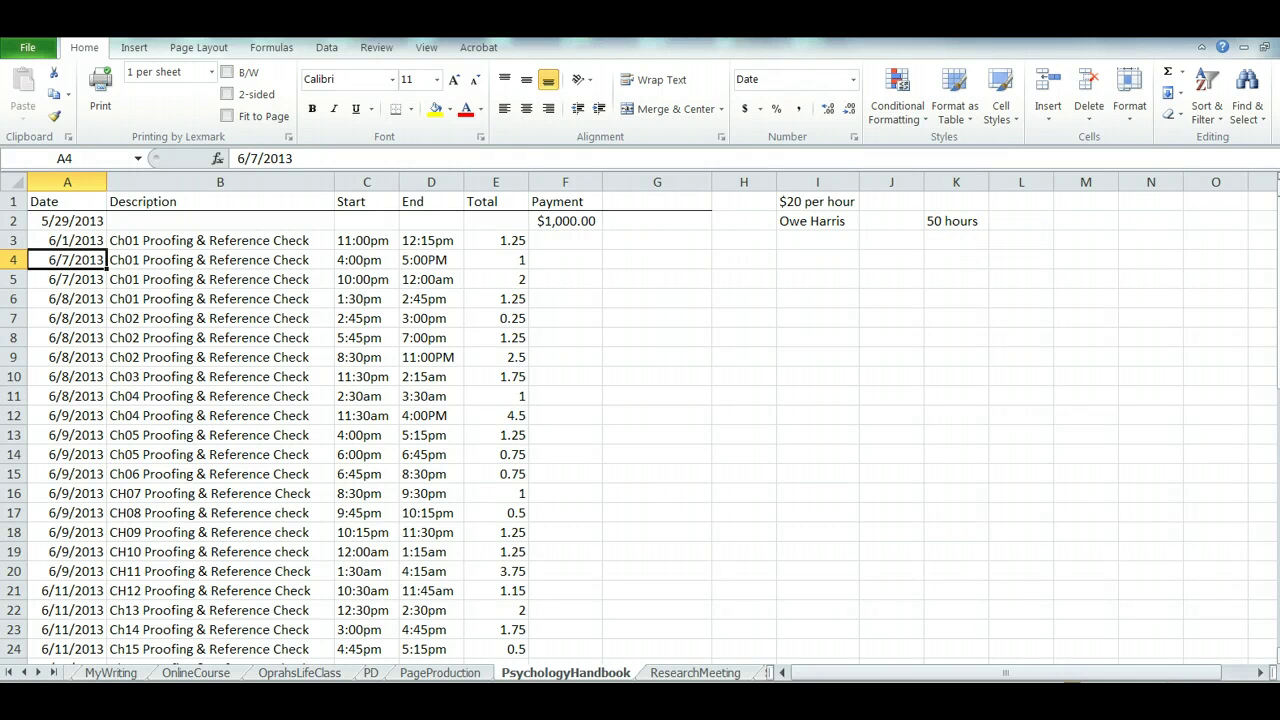
pyautogui.moveTo(1276, 258); pyautogui.dragTo(1276, 268)
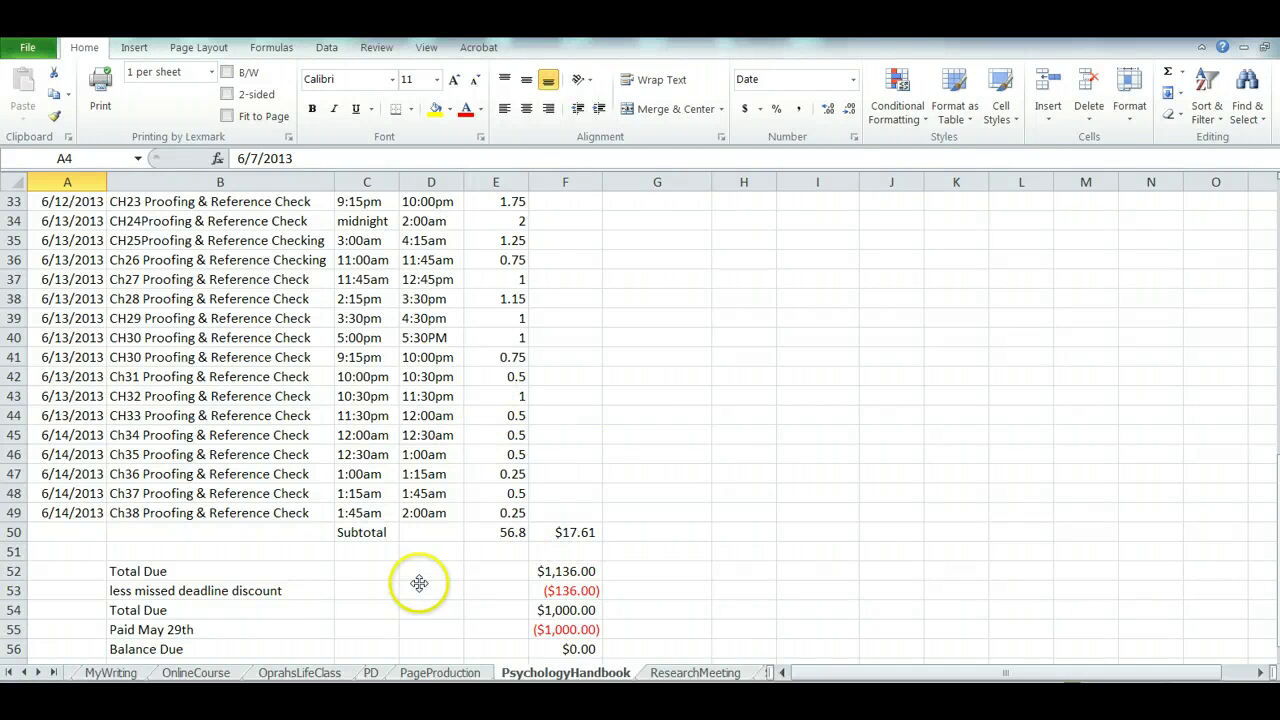
pyautogui.click(455, 532)
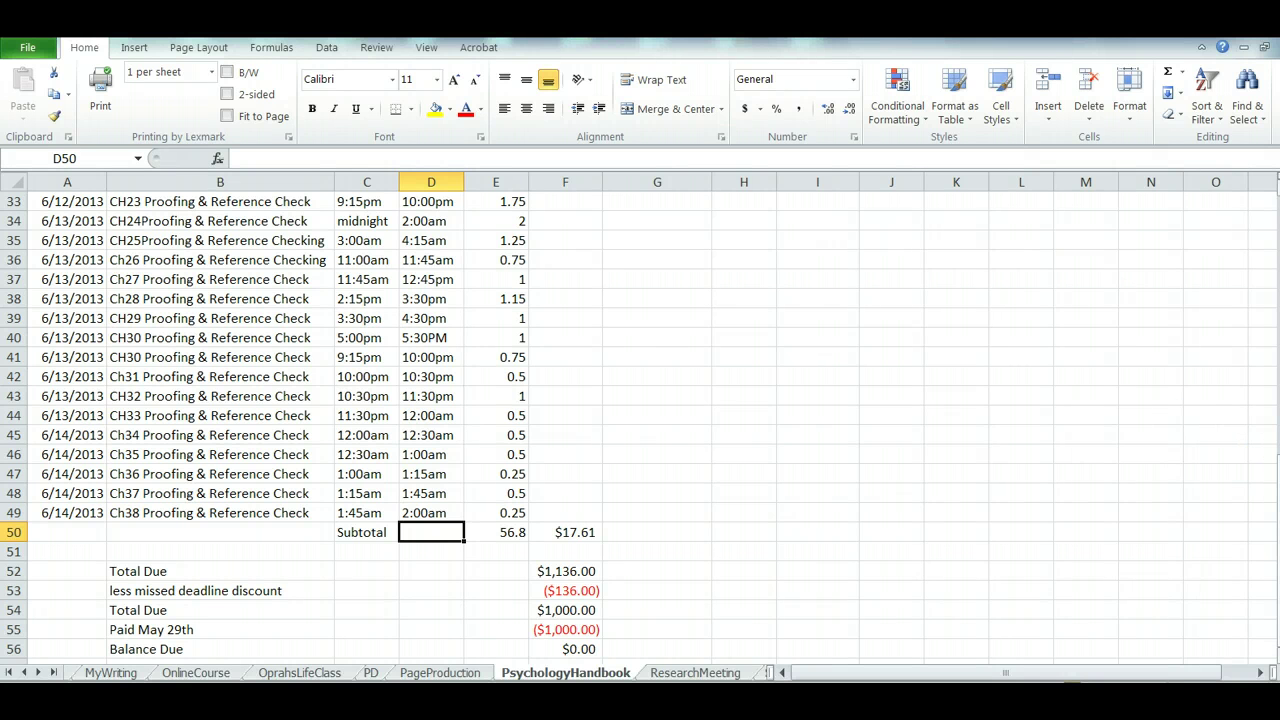
pyautogui.moveTo(1277, 614); pyautogui.dragTo(1277, 272)
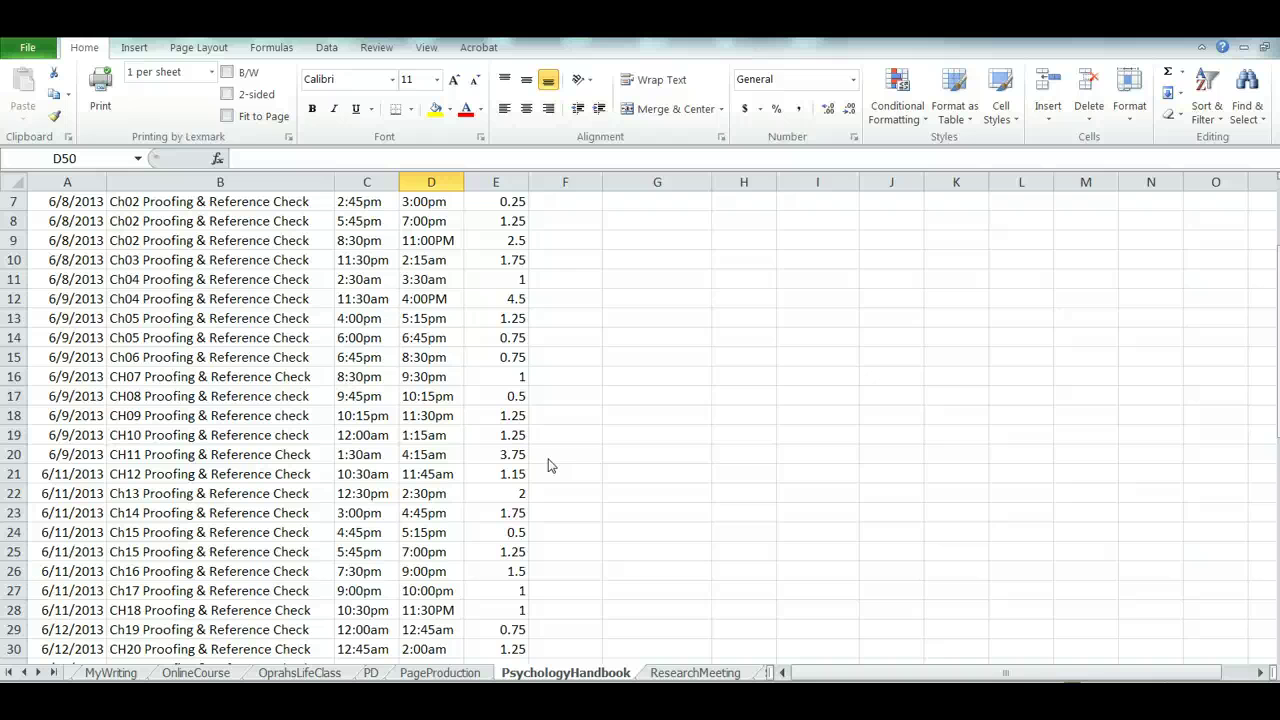
pyautogui.click(543, 297)
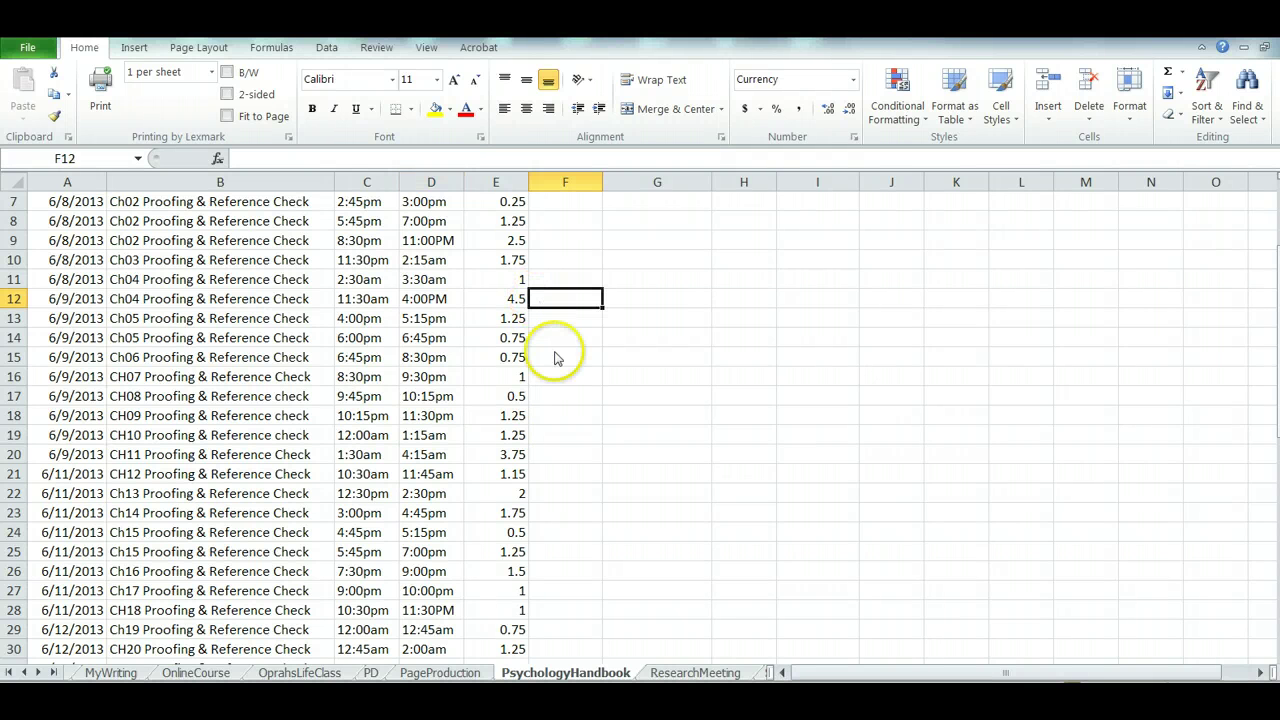
# Step: Recheck the Psychology Handbook's logged proofing sessions from row 7 down through the Balance Due row
pyautogui.click(565, 458)
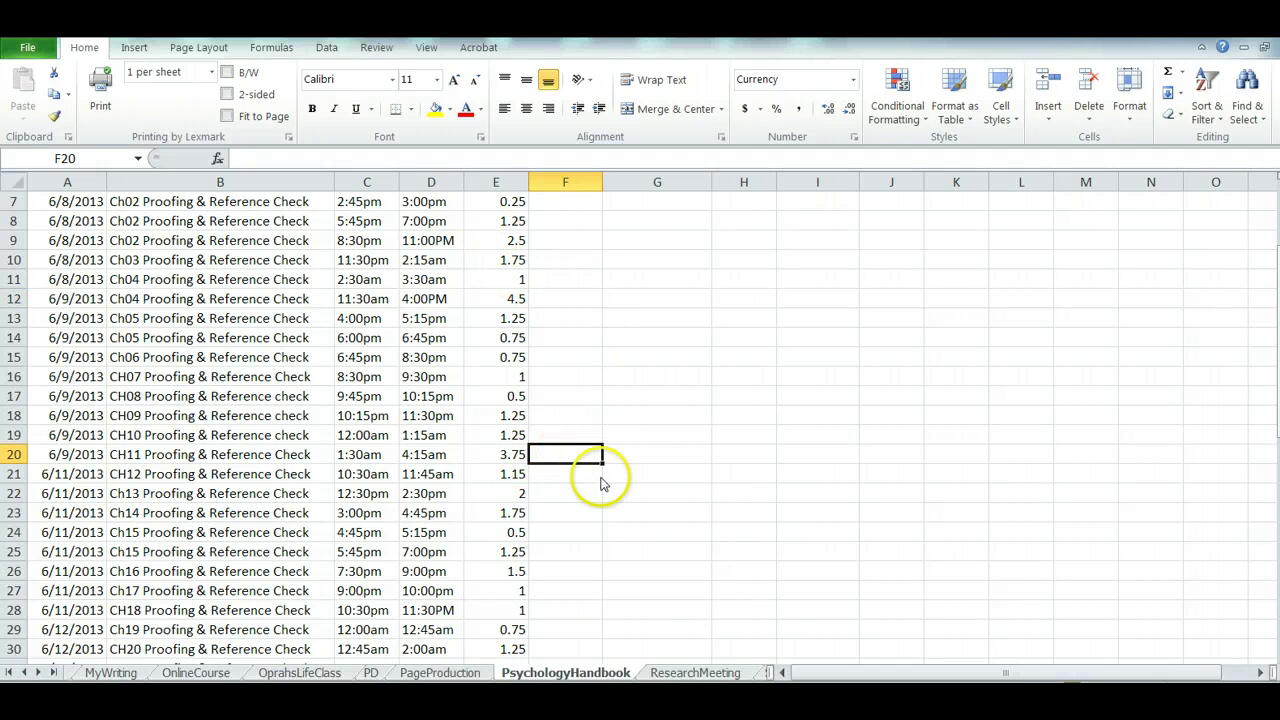
pyautogui.click(551, 303)
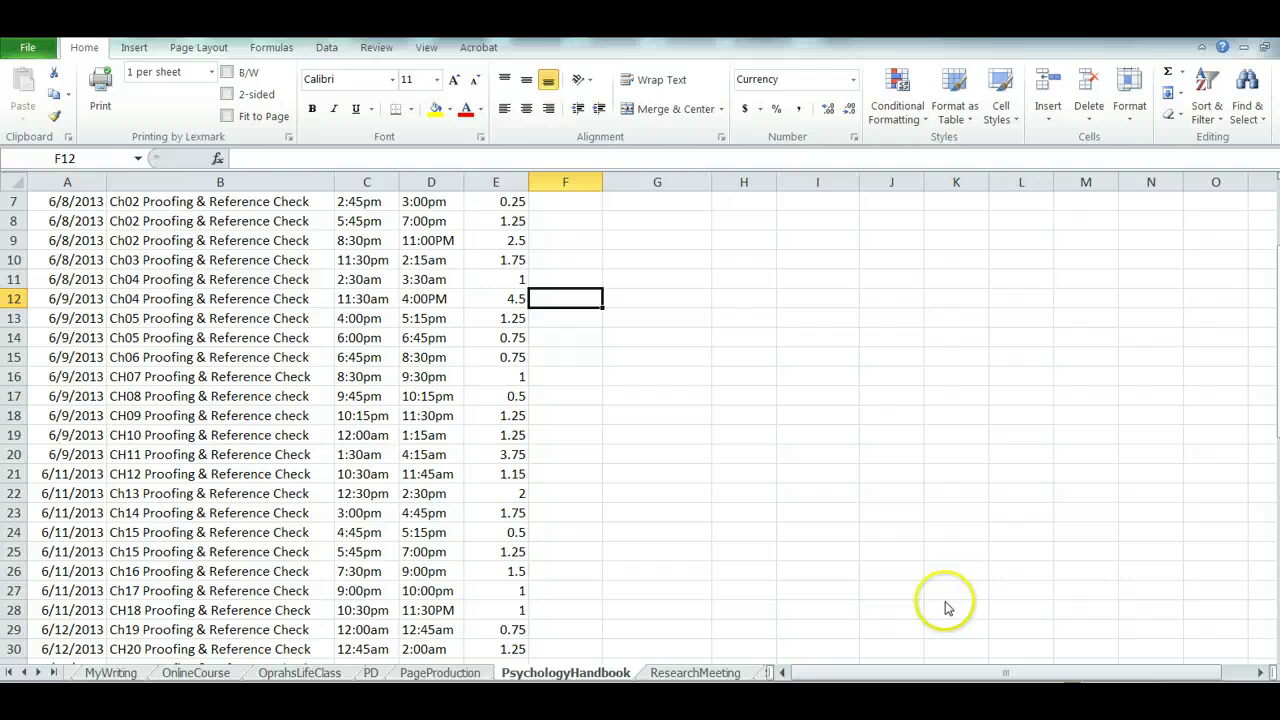
pyautogui.moveTo(1276, 268); pyautogui.dragTo(229, 503)
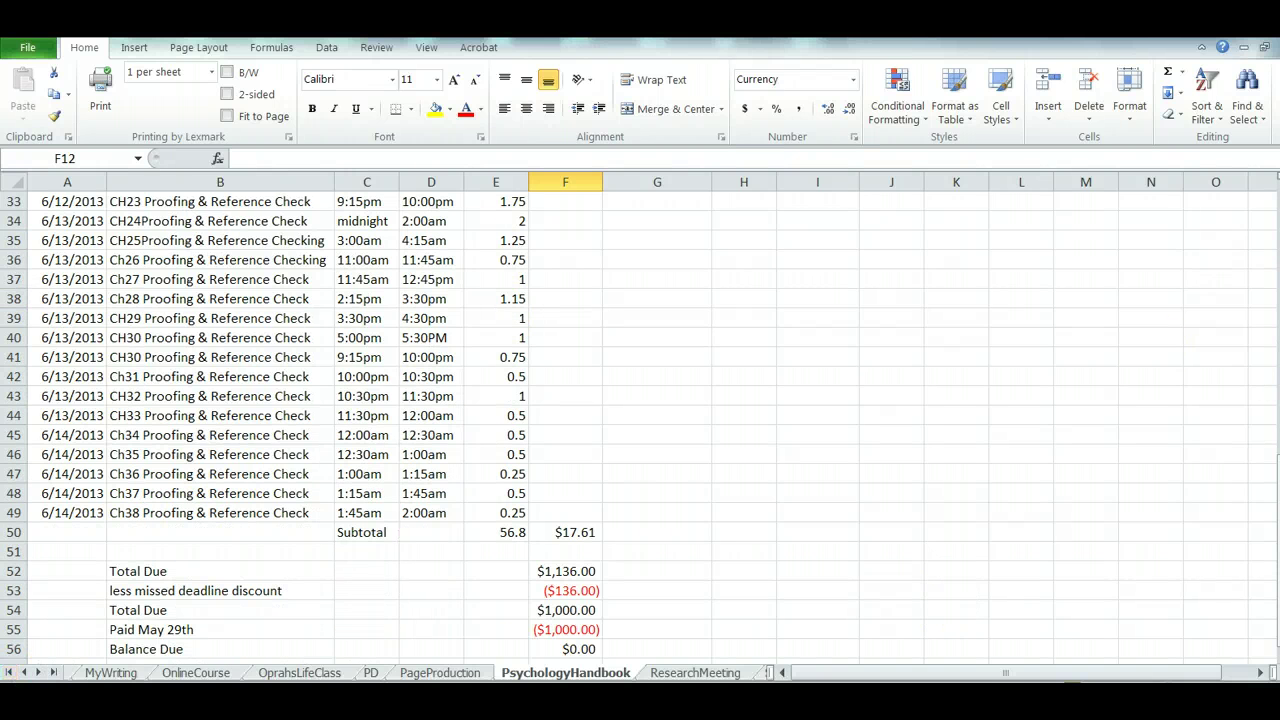
# Step: Return to the Summary sheet and examine the elapsed days, average hours per day, goal and Remainder / Overage rows
pyautogui.click(9, 672)
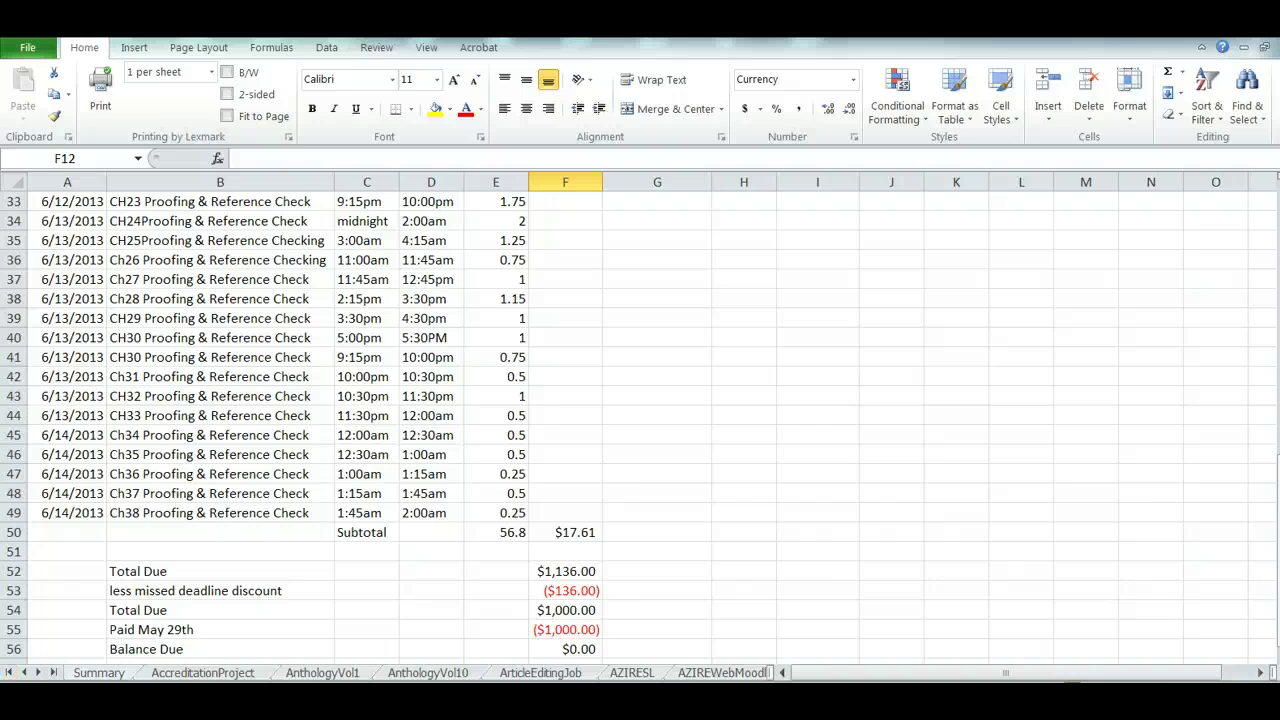
pyautogui.click(99, 672)
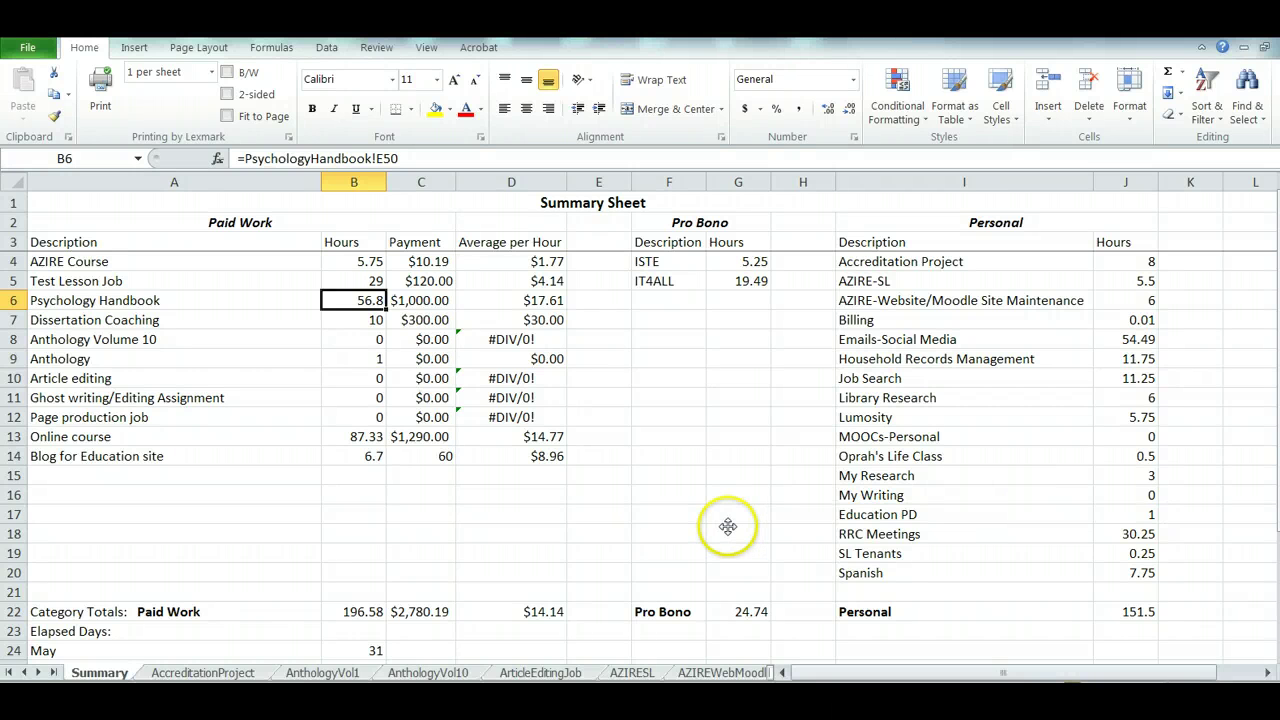
pyautogui.press('Down')
pyautogui.press('Down')
pyautogui.press('Down')
pyautogui.press('Down')
pyautogui.press('Down')
pyautogui.press('Down')
pyautogui.press('Down')
pyautogui.press('Down')
pyautogui.press('Down')
pyautogui.press('Down')
pyautogui.press('Down')
pyautogui.press('Down')
pyautogui.press('Down')
pyautogui.press('Down')
pyautogui.press('Down')
pyautogui.press('Down')
pyautogui.press('Down')
pyautogui.press('Down')
pyautogui.press('Down')
pyautogui.press('Down')
pyautogui.press('Down')
pyautogui.press('Down')
pyautogui.press('Down')
pyautogui.press('Down')
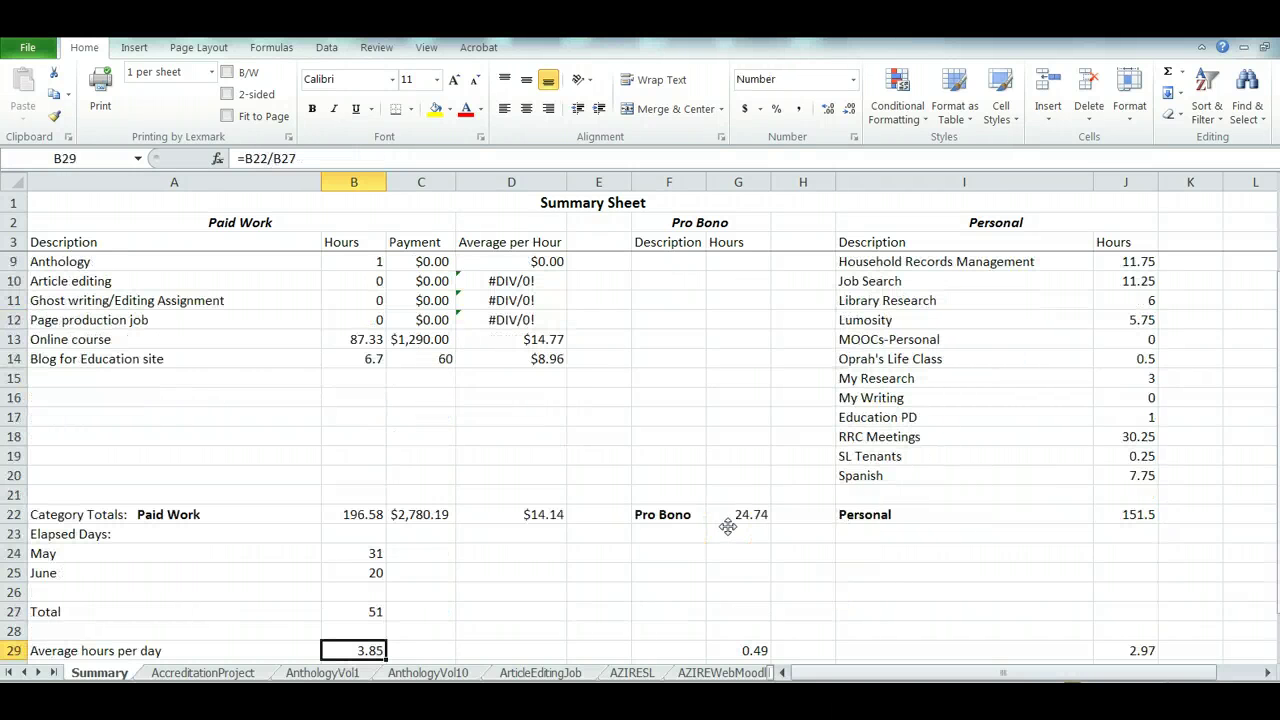
pyautogui.press('Up')
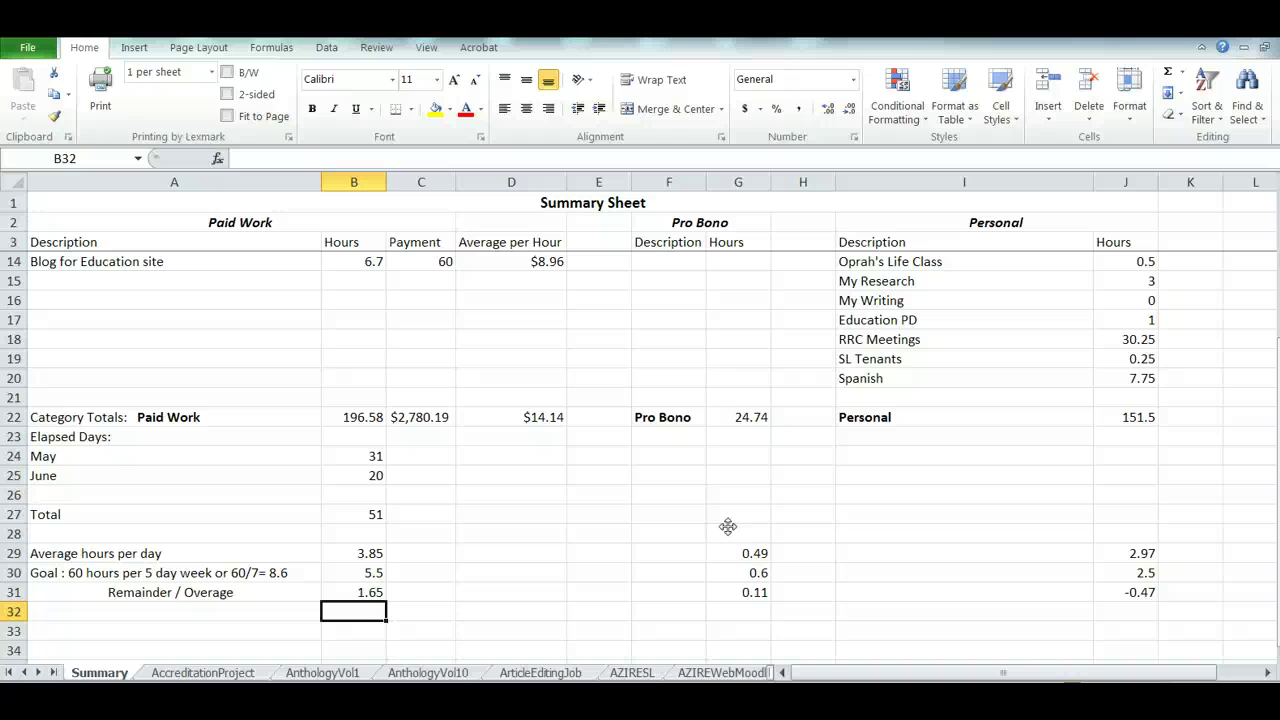
pyautogui.click(421, 560)
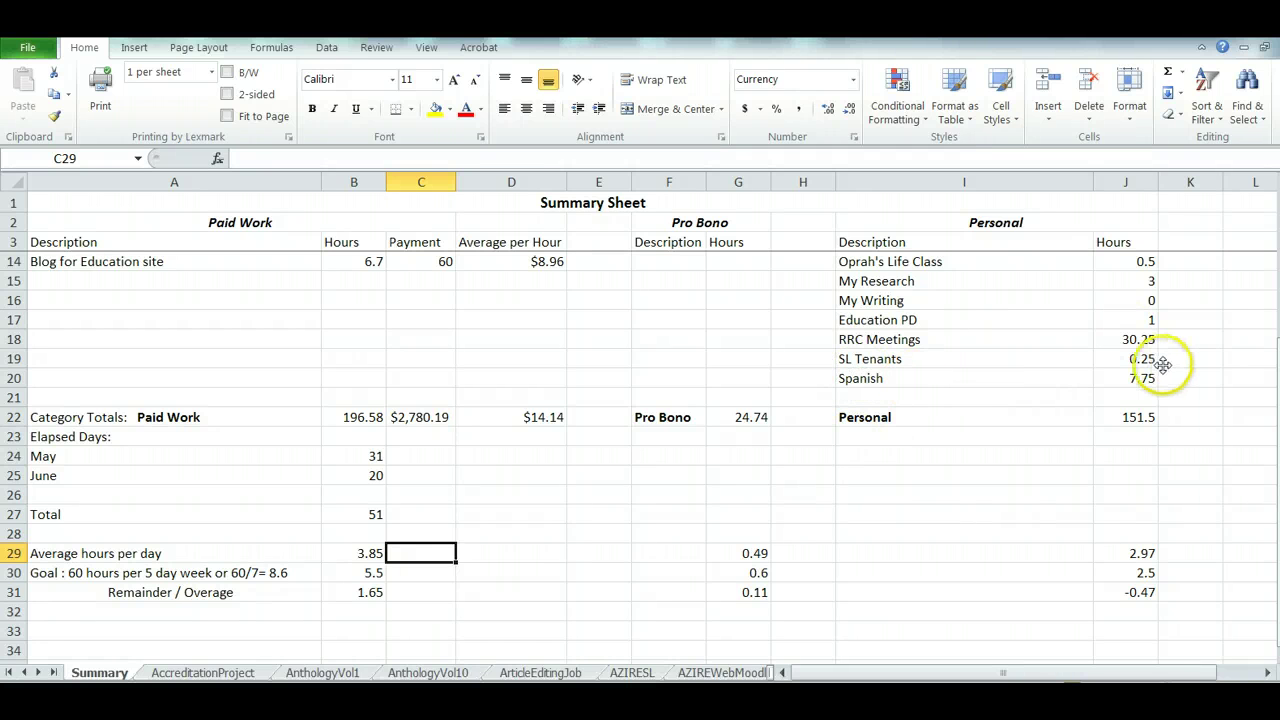
# Step: Look over the Personal category's activity descriptions and hours on the Summary sheet
pyautogui.click(980, 280)
pyautogui.press('Up')
pyautogui.press('Up')
pyautogui.press('Up')
pyautogui.press('Up')
pyautogui.press('Up')
pyautogui.press('Up')
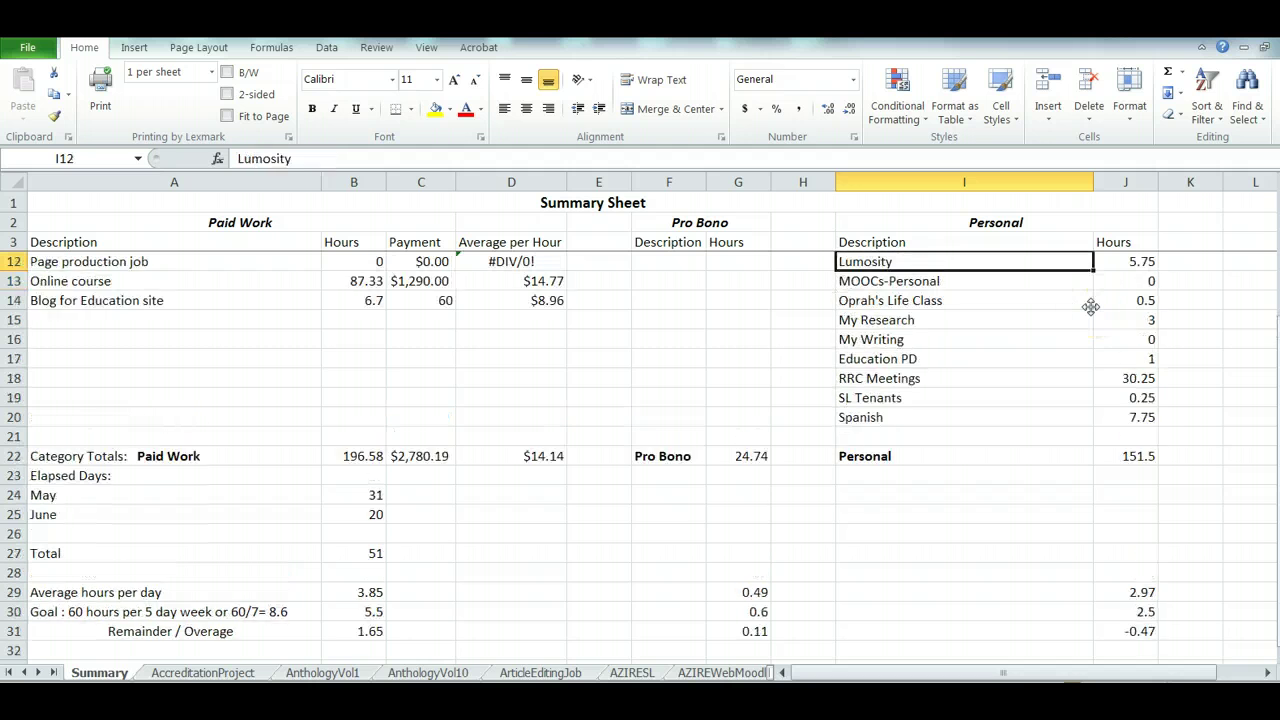
pyautogui.press('Down')
pyautogui.press('Down')
pyautogui.press('Down')
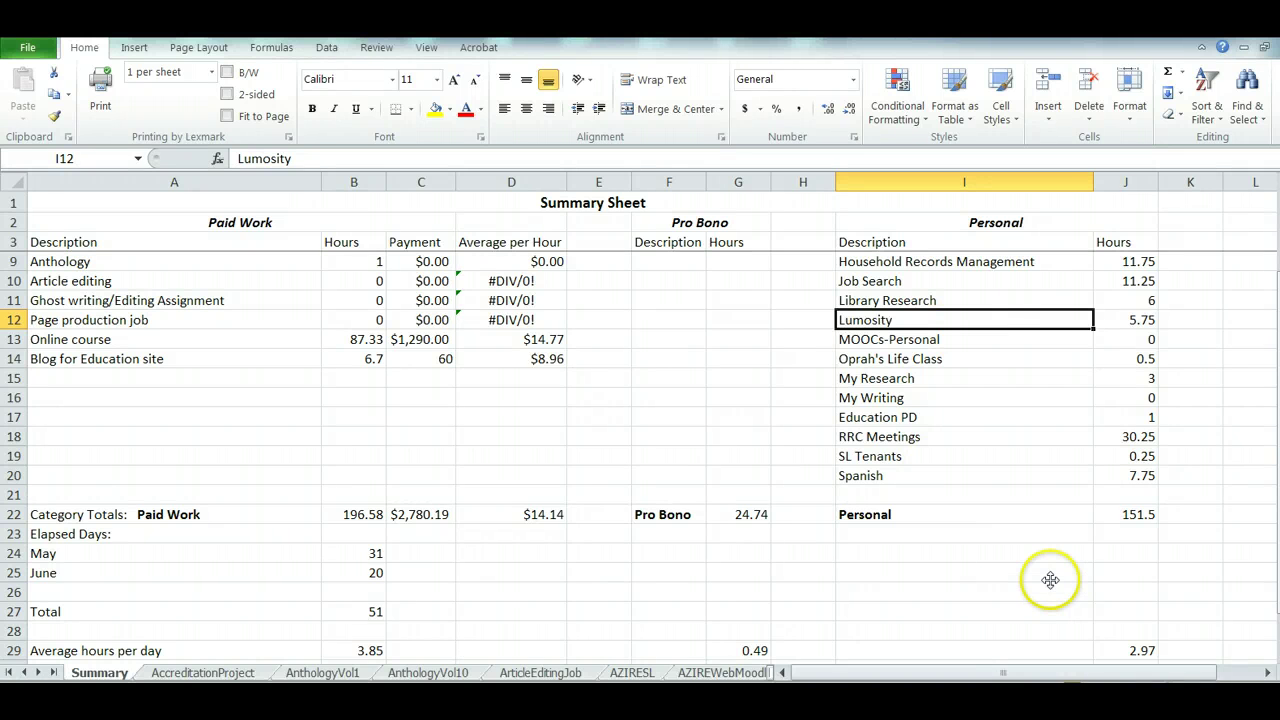
# Step: Examine the Pro Bono entries ISTE and IT4ALL and inspect the IT4ALL hours formula in G5
pyautogui.click(680, 362)
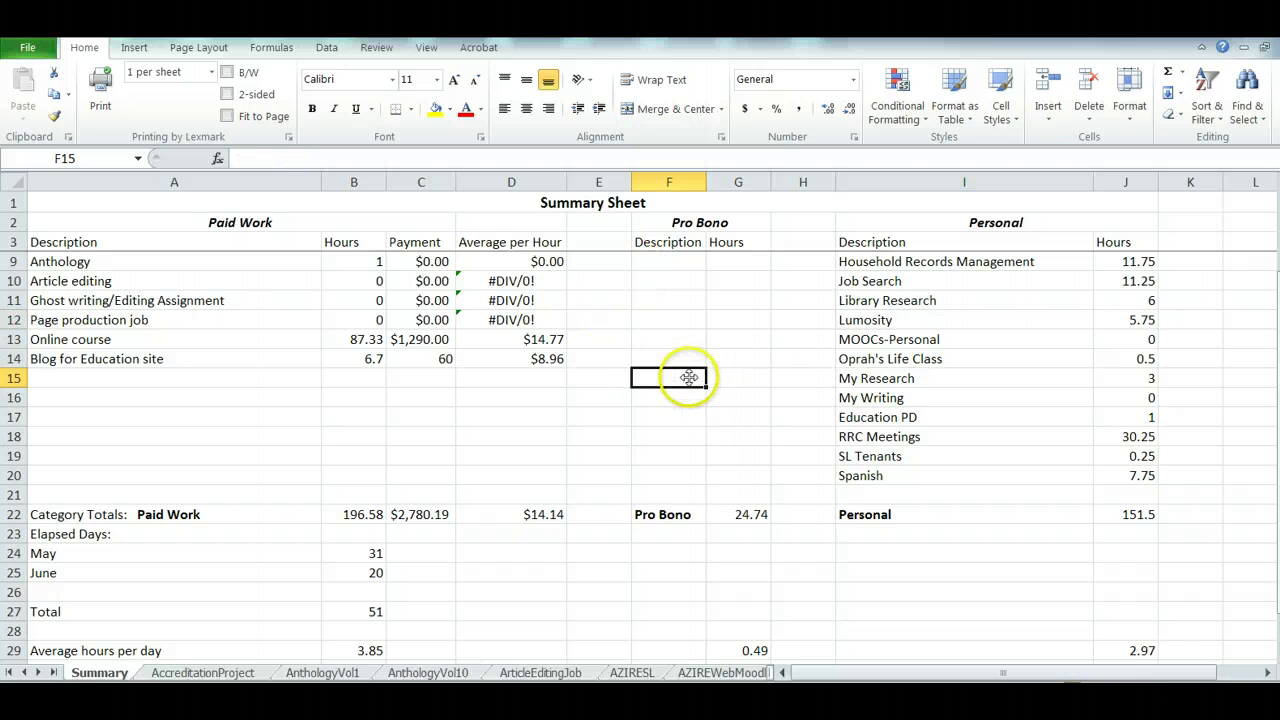
pyautogui.press('Up')
pyautogui.press('Up')
pyautogui.press('Up')
pyautogui.press('Up')
pyautogui.press('Up')
pyautogui.press('Up')
pyautogui.press('Up')
pyautogui.press('Up')
pyautogui.press('Up')
pyautogui.press('Up')
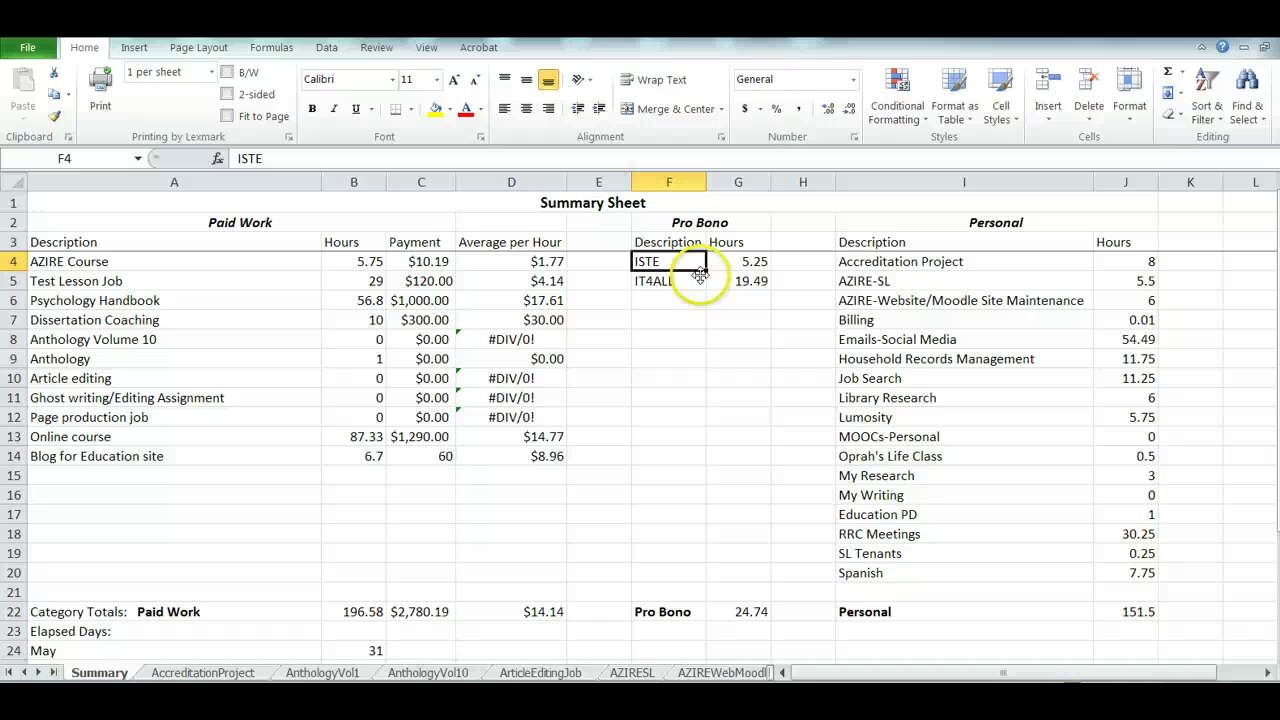
pyautogui.click(668, 282)
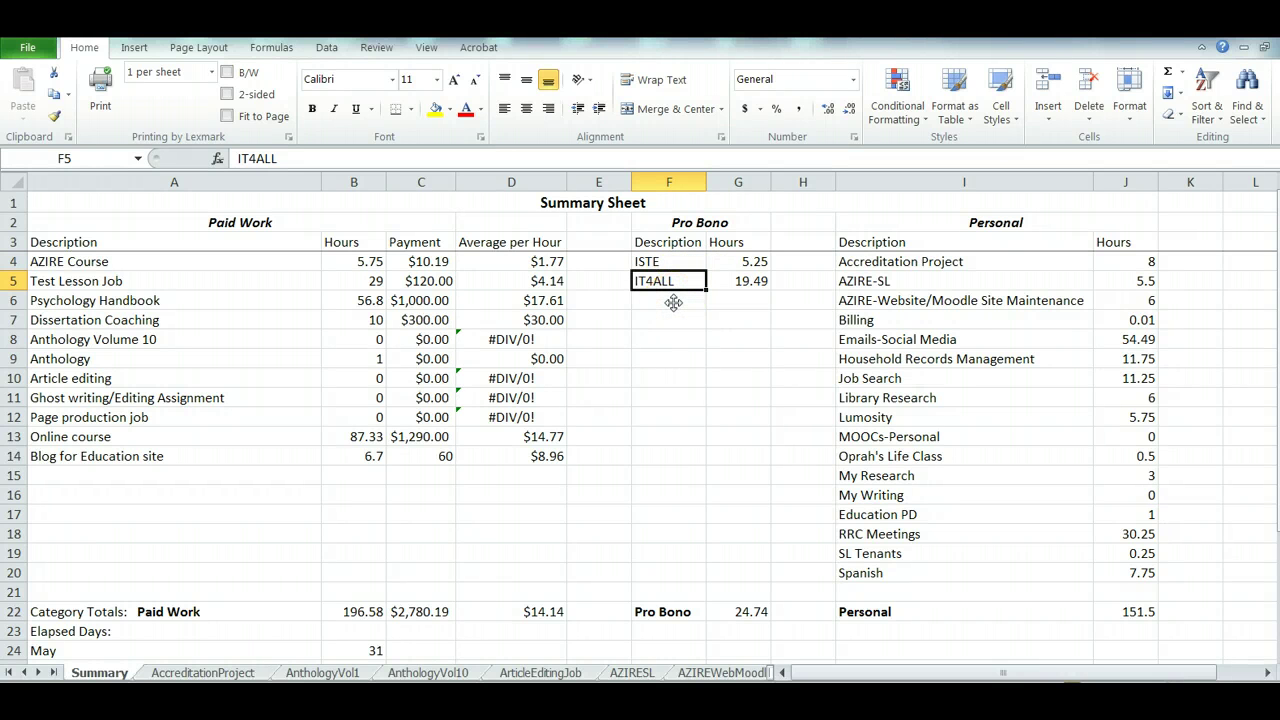
pyautogui.click(670, 300)
pyautogui.click(750, 281)
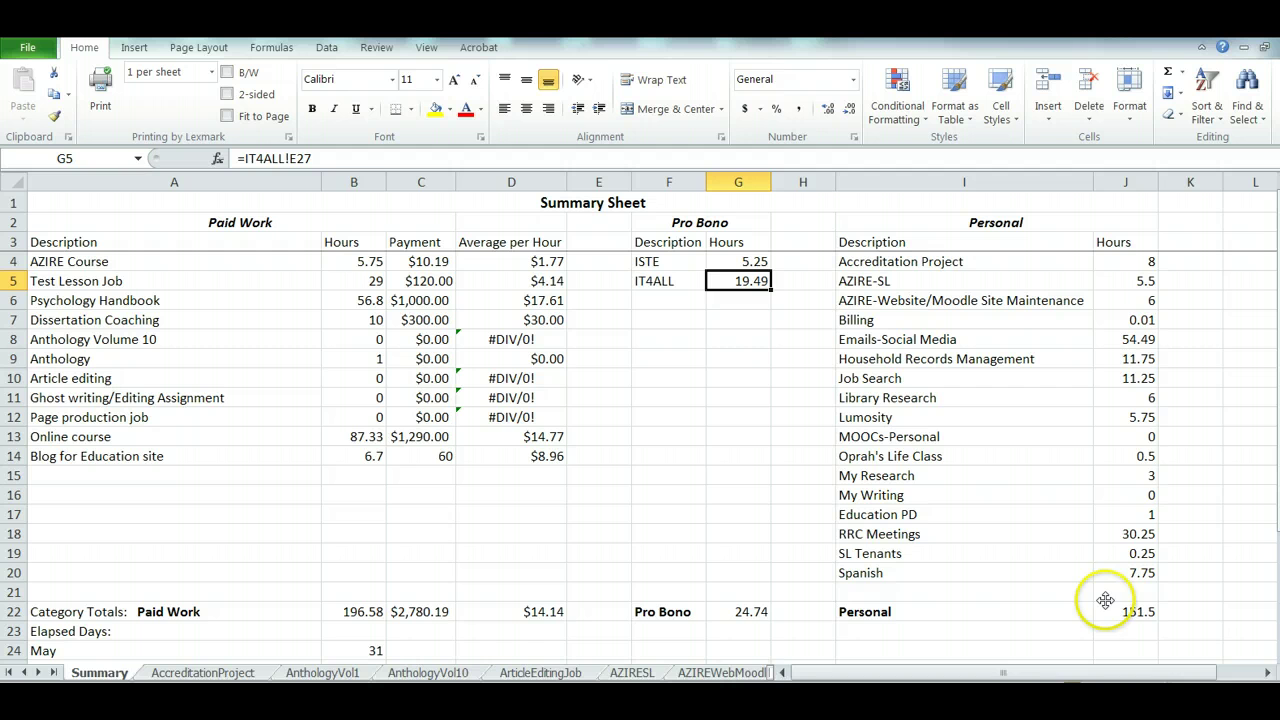
# Step: Compare the average hours per day with the goal and Remainder / Overage rows for all three categories
pyautogui.moveTo(1277, 505); pyautogui.dragTo(1277, 544)
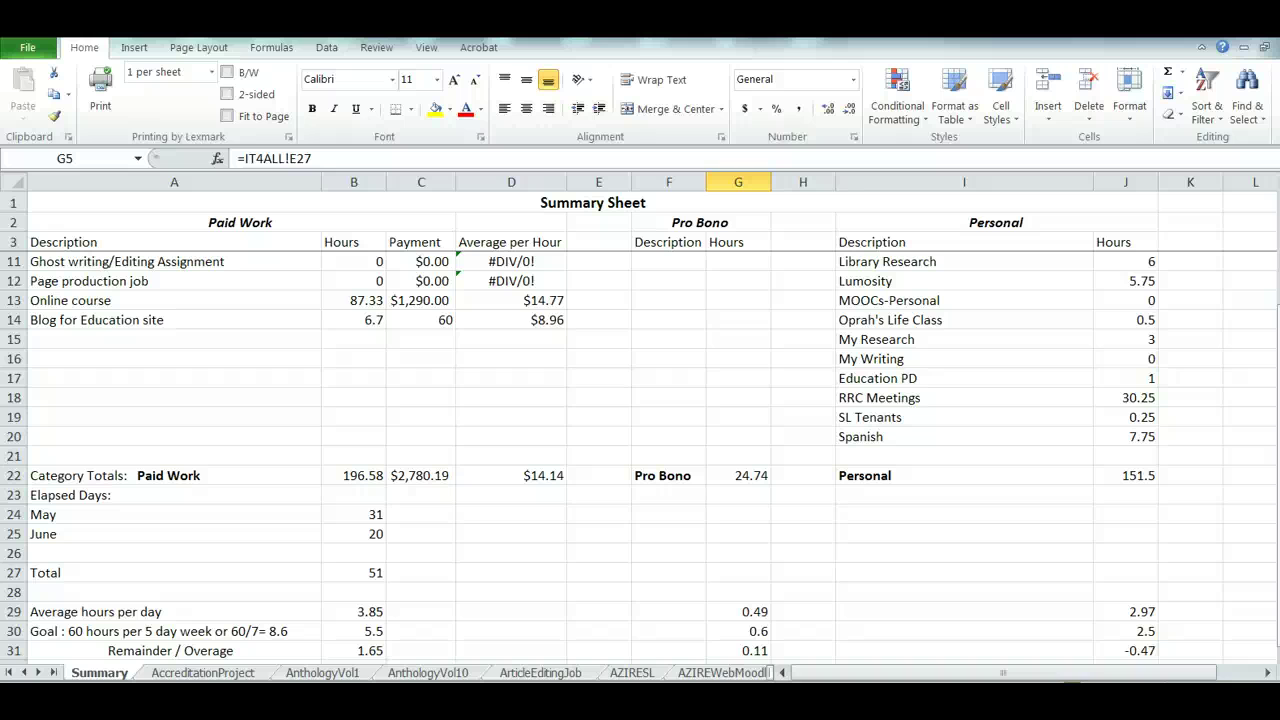
pyautogui.click(1278, 592)
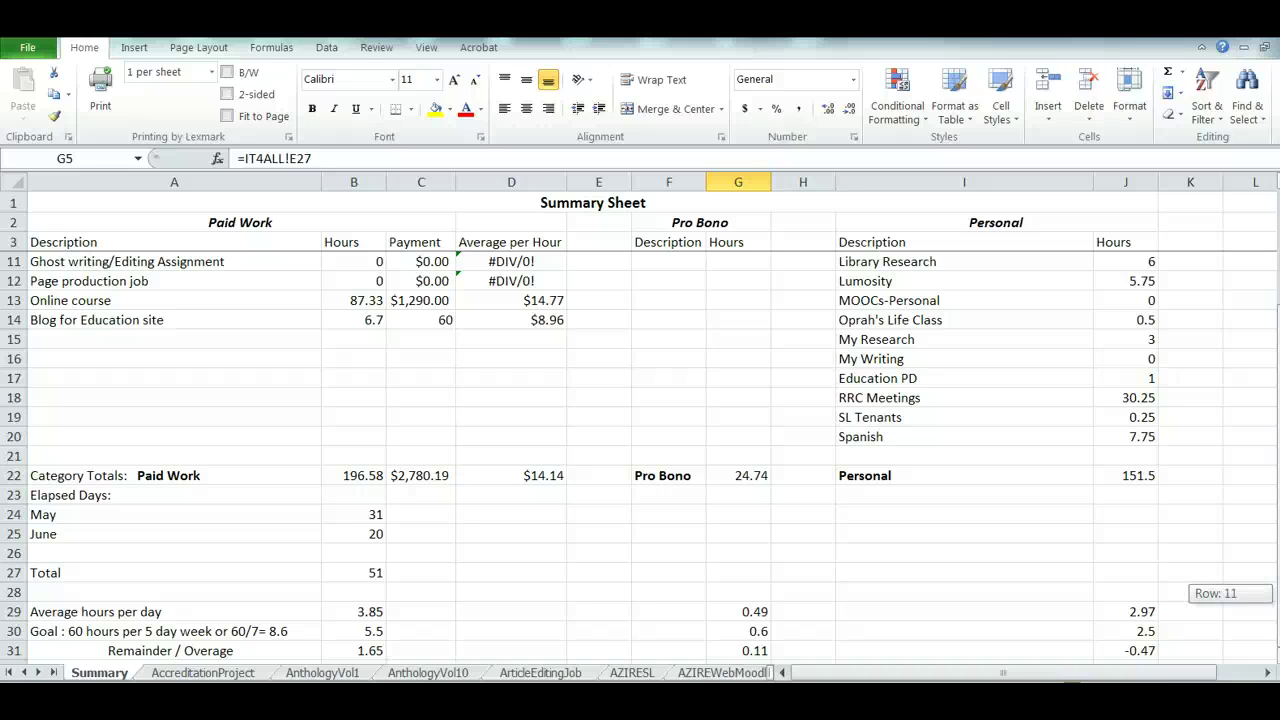
pyautogui.click(511, 572)
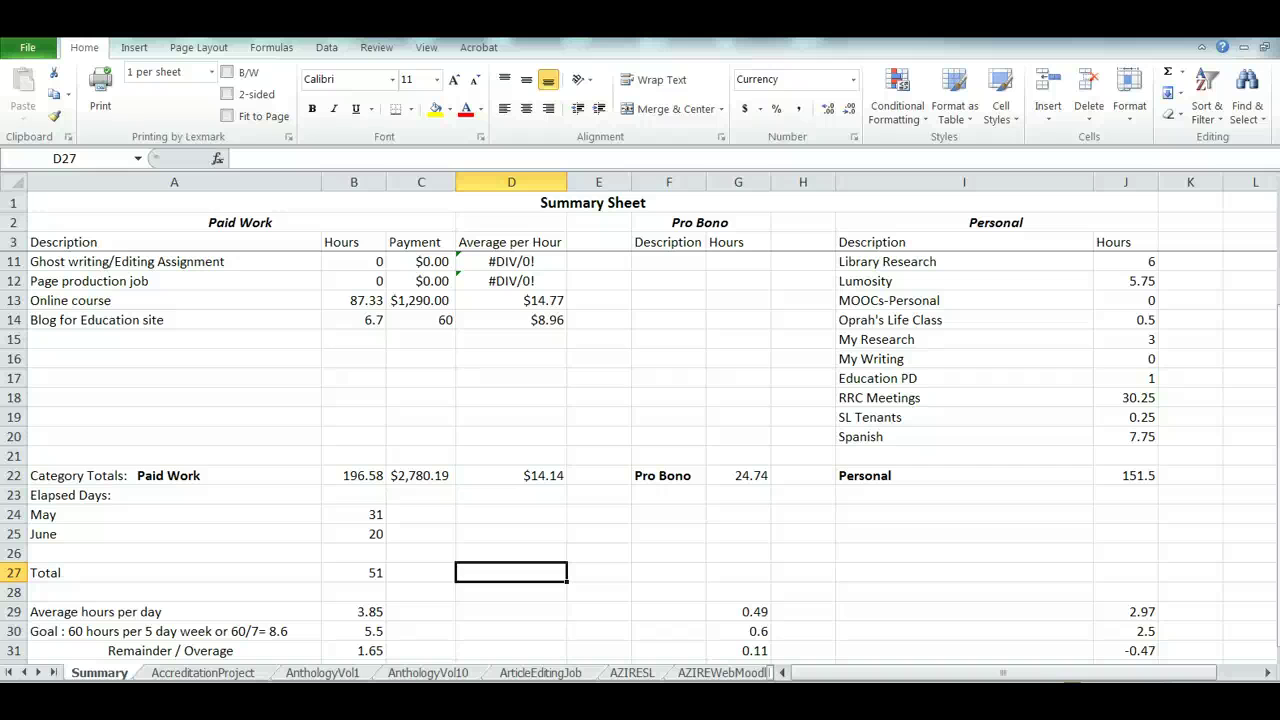
pyautogui.press('Down')
pyautogui.press('Down')
pyautogui.press('Down')
pyautogui.press('Down')
pyautogui.press('Down')
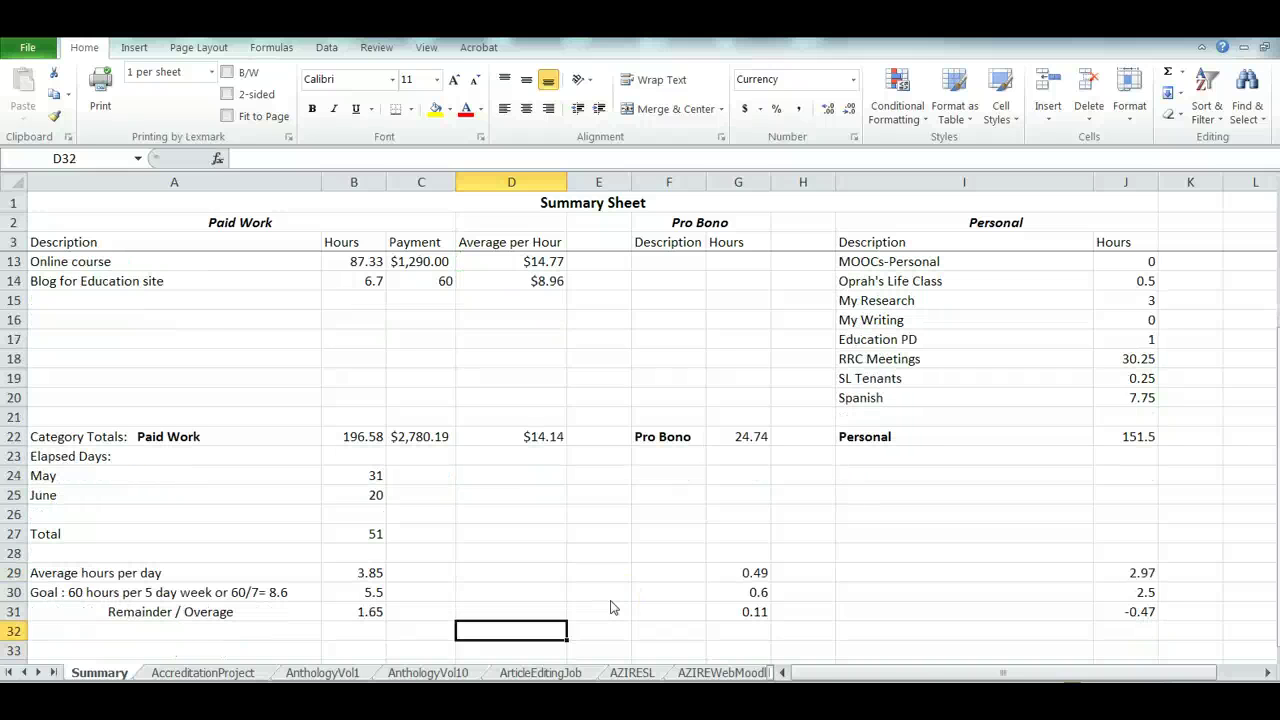
pyautogui.press('Left')
pyautogui.press('Left')
pyautogui.press('Left')
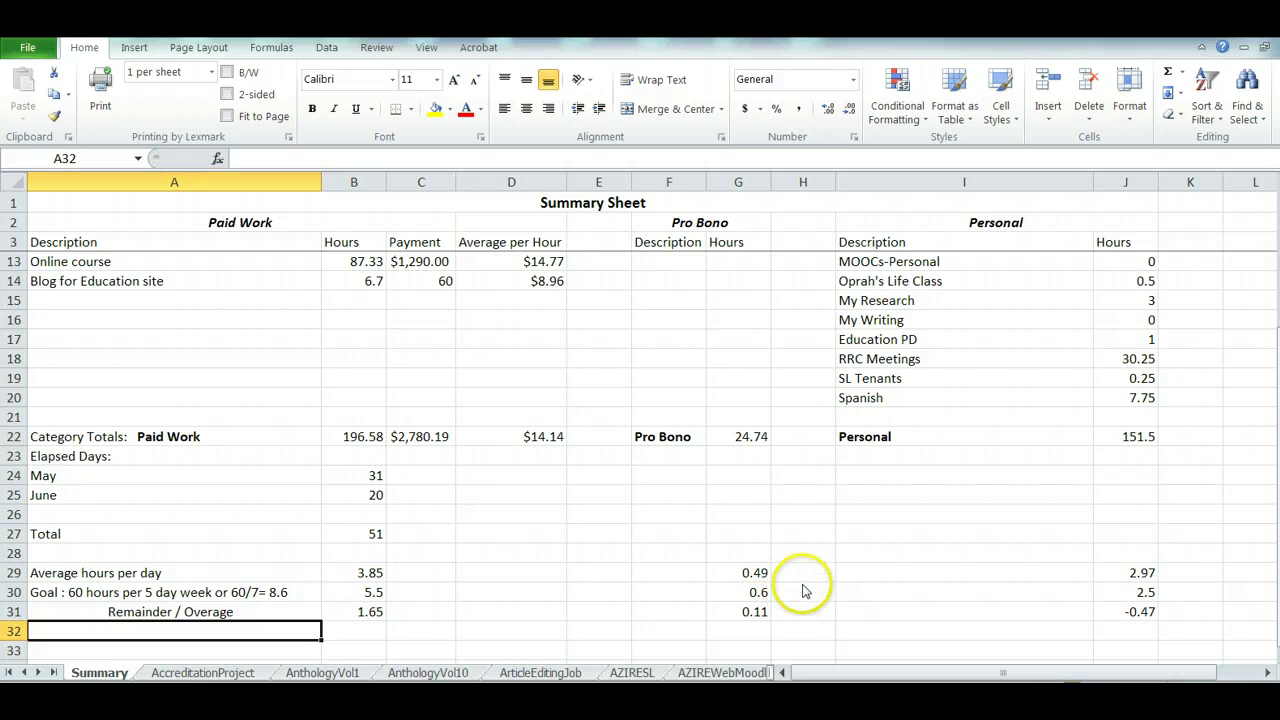
# Step: Check the Personal category's daily average and goal, and examine its hours up to the Emails-Social Media entry
pyautogui.click(1180, 598)
pyautogui.press('Up')
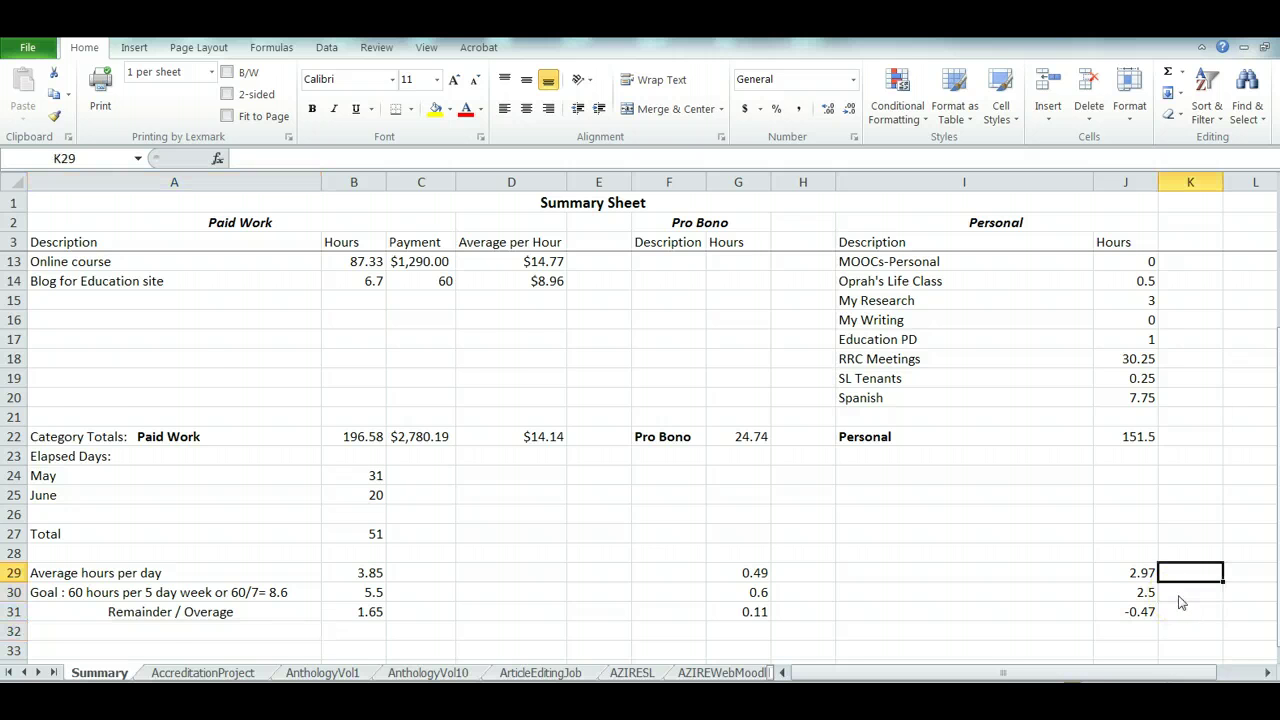
pyautogui.press('Up')
pyautogui.press('Up')
pyautogui.press('Up')
pyautogui.press('Up')
pyautogui.press('Up')
pyautogui.press('Up')
pyautogui.press('Up')
pyautogui.press('Up')
pyautogui.press('Up')
pyautogui.press('Up')
pyautogui.press('Up')
pyautogui.press('Up')
pyautogui.press('Up')
pyautogui.press('Up')
pyautogui.press('Up')
pyautogui.press('Up')
pyautogui.press('Up')
pyautogui.press('Up')
pyautogui.press('Up')
pyautogui.press('Up')
pyautogui.press('Down')
pyautogui.press('Down')
pyautogui.press('Down')
pyautogui.press('Down')
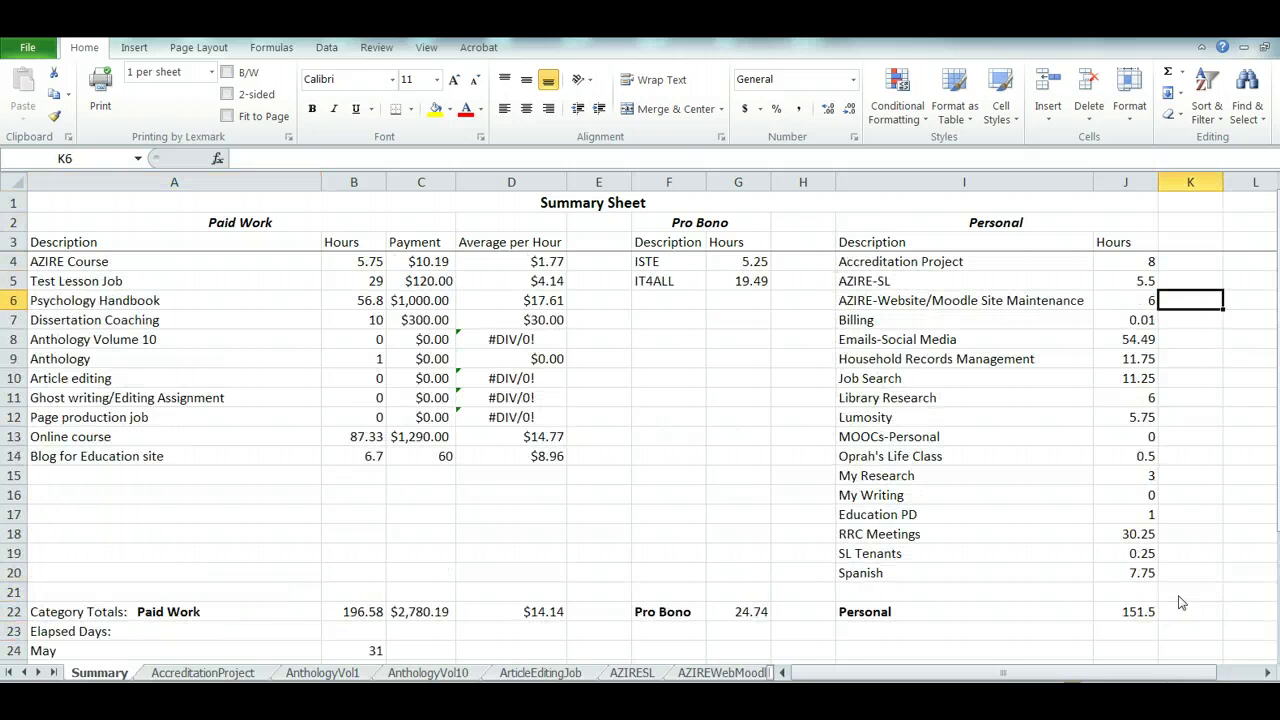
pyautogui.press('Down')
pyautogui.press('Down')
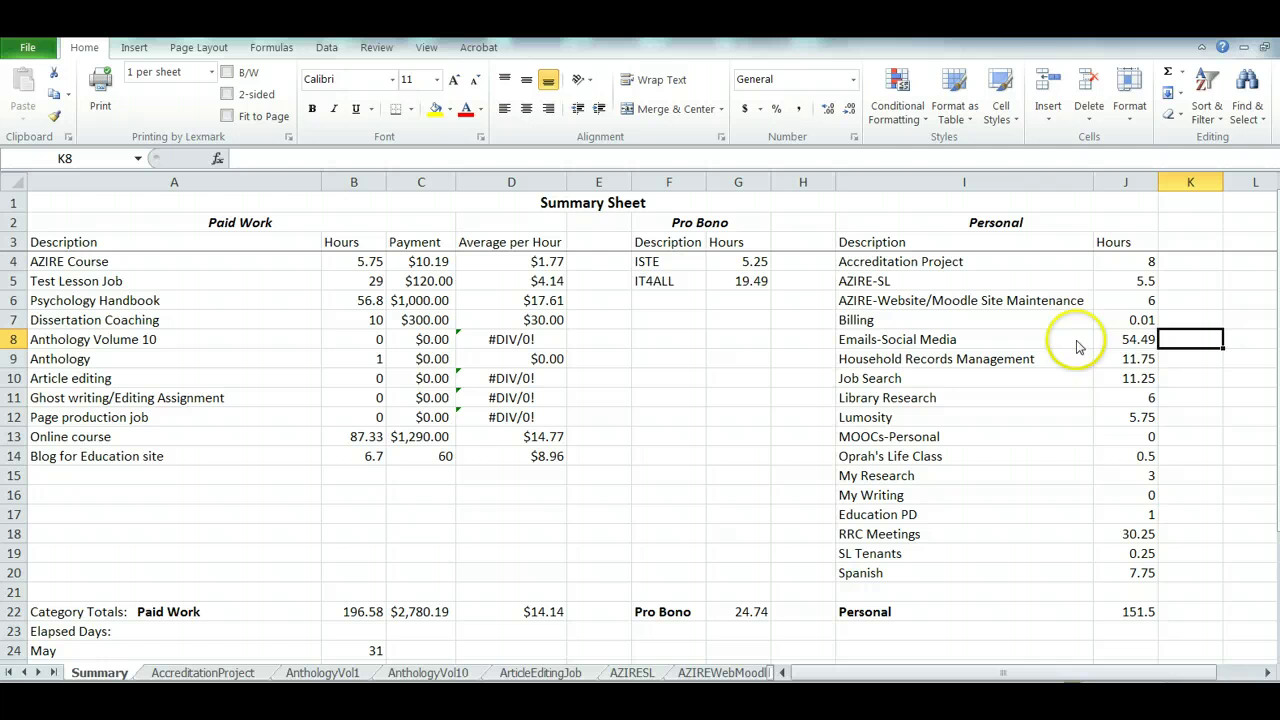
# Step: Review the remaining Personal hours down to the category totals and daily averages, ending below the Paid Work figures
pyautogui.press('Down')
pyautogui.press('Down')
pyautogui.press('Down')
pyautogui.press('Down')
pyautogui.press('Down')
pyautogui.press('Down')
pyautogui.press('Down')
pyautogui.press('Down')
pyautogui.press('Down')
pyautogui.press('Down')
pyautogui.press('Down')
pyautogui.press('Down')
pyautogui.press('Down')
pyautogui.press('Down')
pyautogui.press('Down')
pyautogui.press('Down')
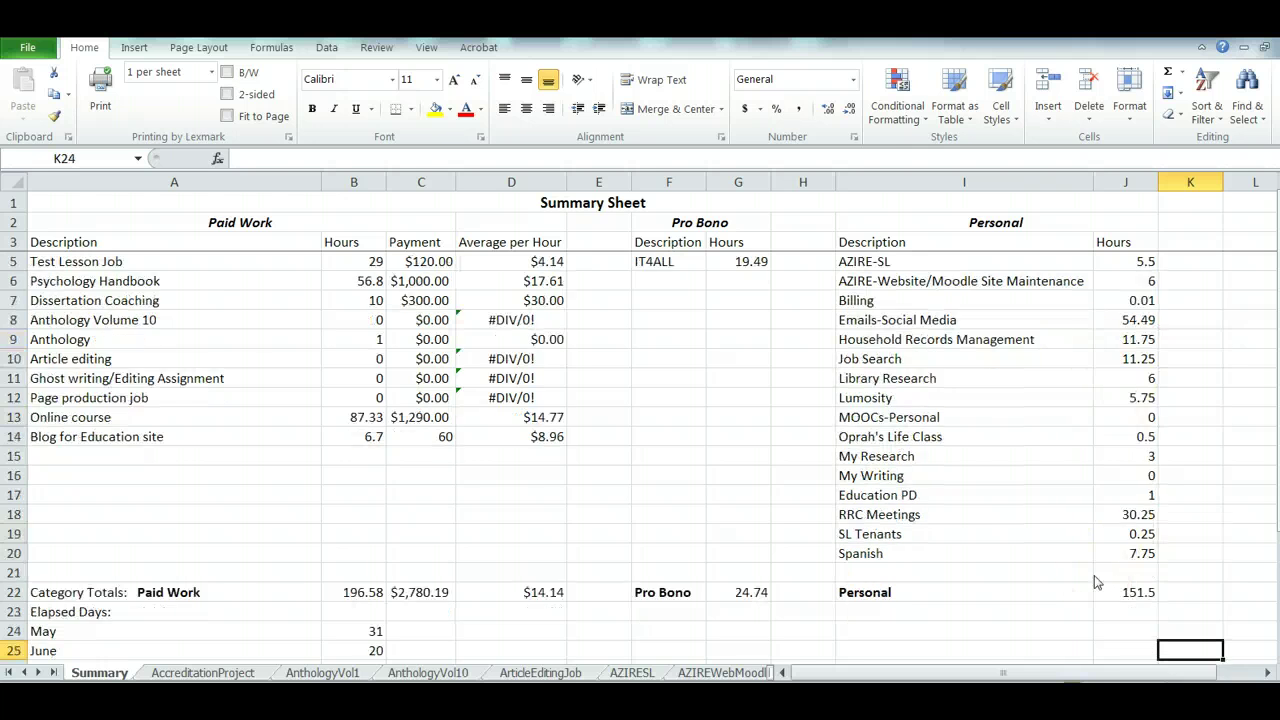
pyautogui.press('Down')
pyautogui.press('Down')
pyautogui.press('Down')
pyautogui.press('Down')
pyautogui.press('Down')
pyautogui.press('Down')
pyautogui.press('Down')
pyautogui.press('Down')
pyautogui.press('Down')
pyautogui.press('Down')
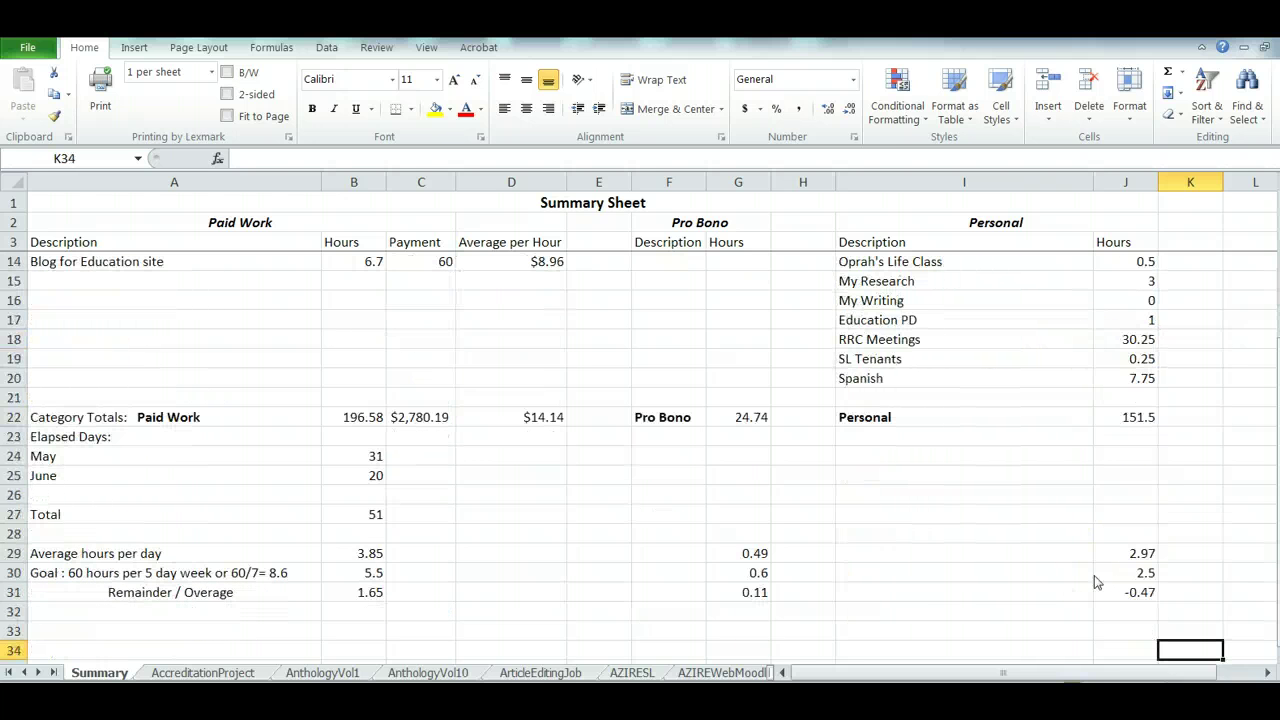
pyautogui.press('Up')
pyautogui.press('Left')
pyautogui.press('Left')
pyautogui.press('Left')
pyautogui.press('Left')
pyautogui.press('Left')
pyautogui.press('Left')
pyautogui.press('Left')
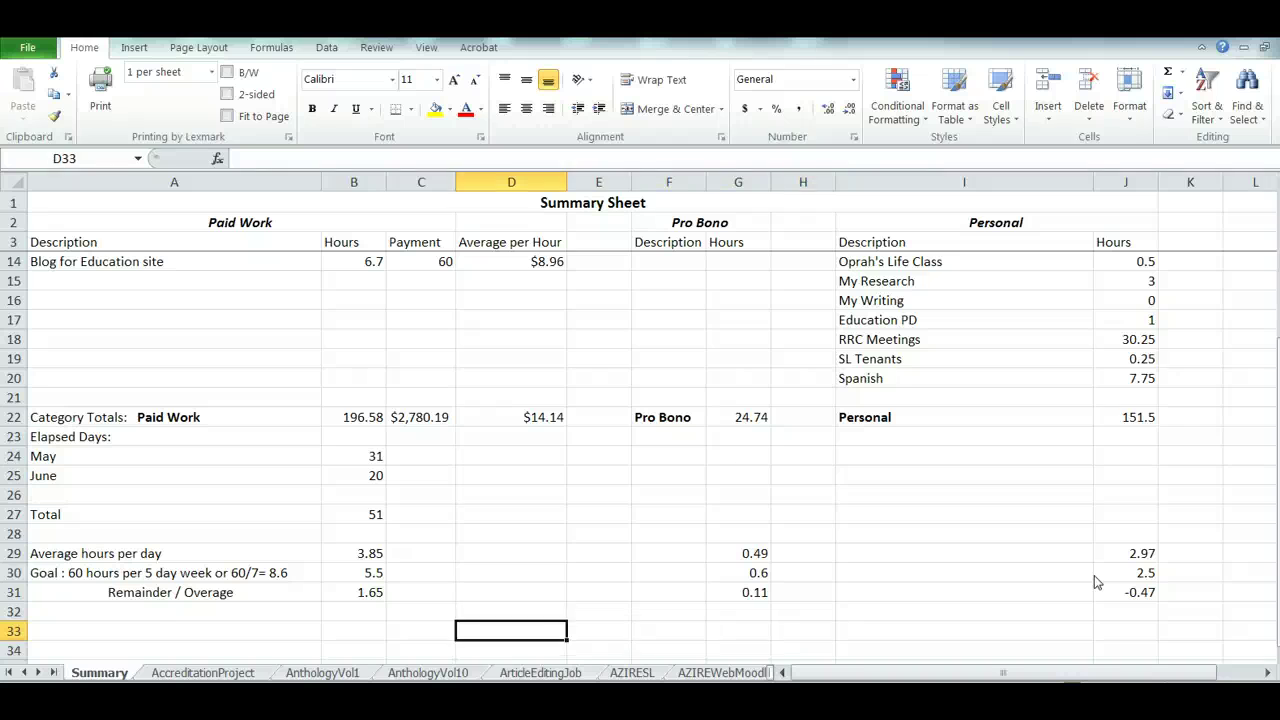
pyautogui.press('Left')
pyautogui.press('Left')
pyautogui.press('Left')
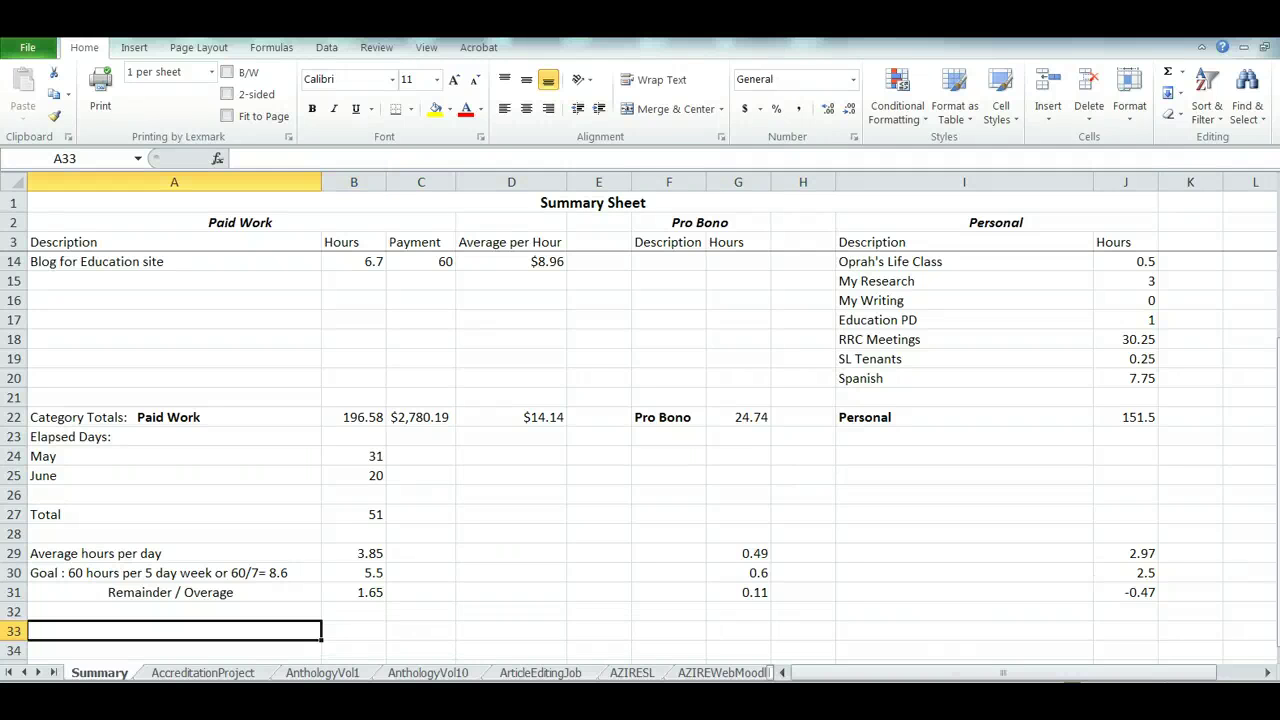
# Step: Inspect the Paid Work average hours per day formula in B29 and its sources, the B22 hours total and B27 elapsed days
pyautogui.click(353, 553)
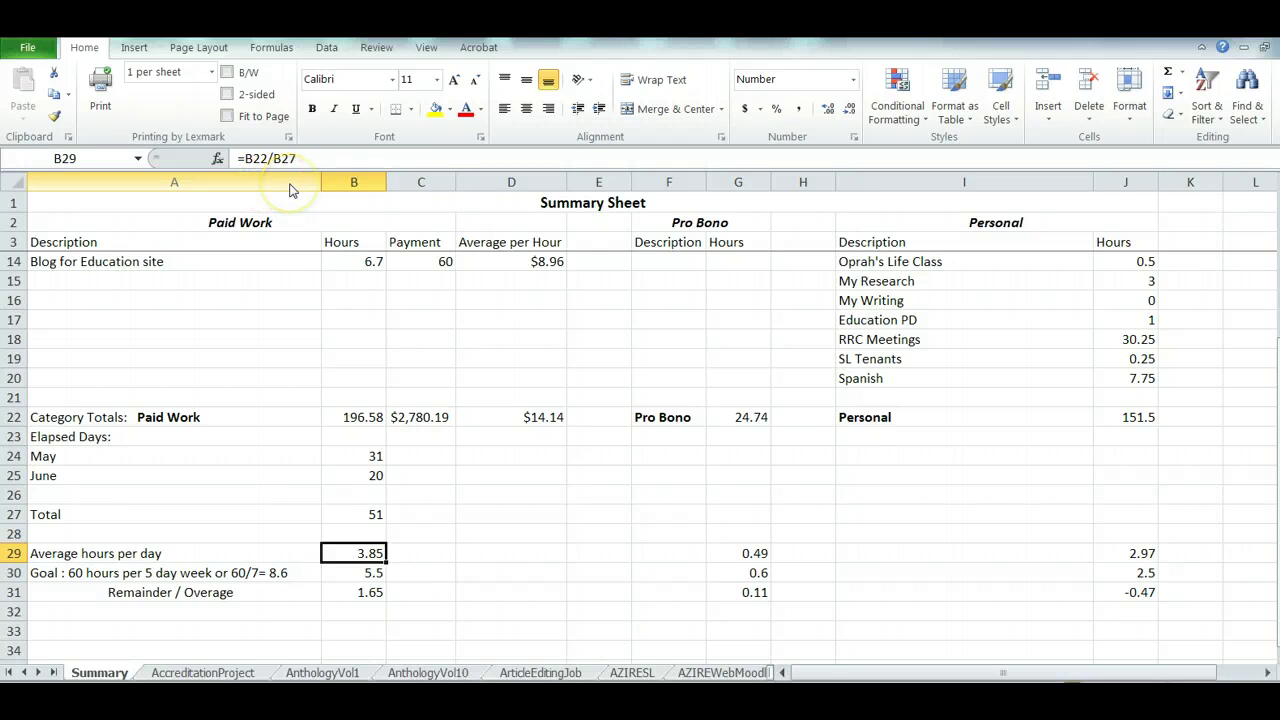
pyautogui.click(352, 418)
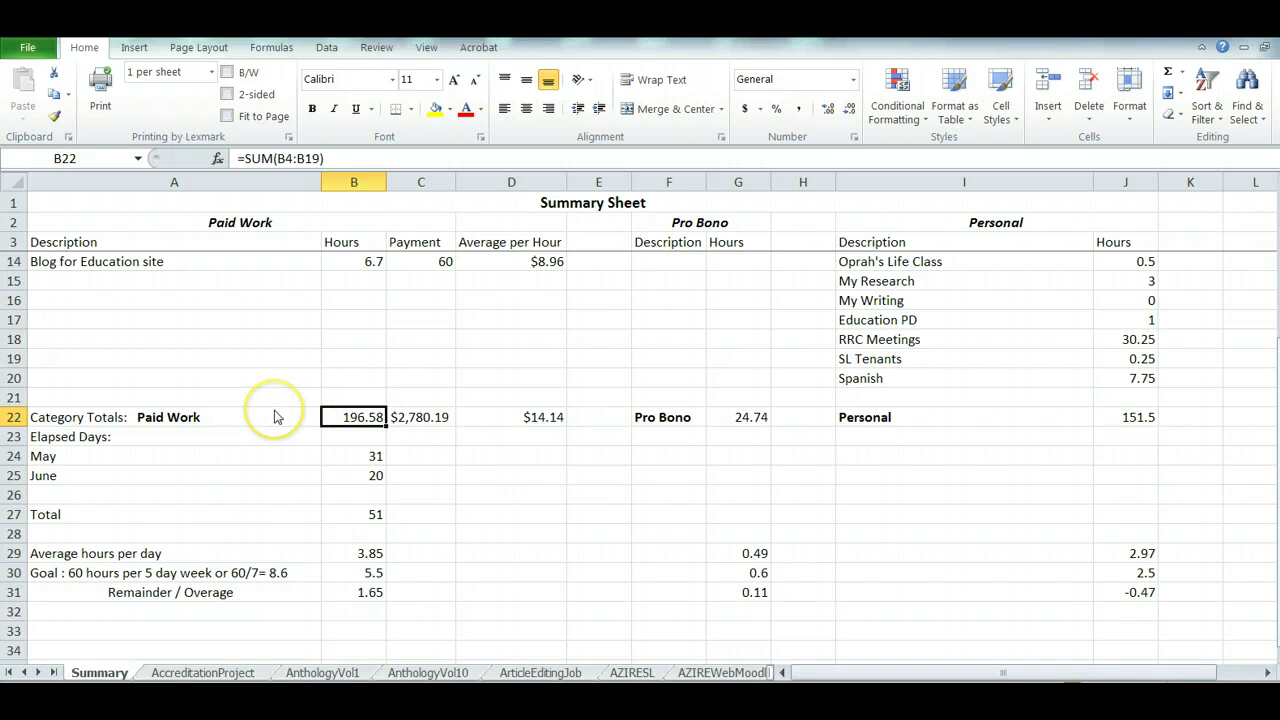
pyautogui.click(371, 513)
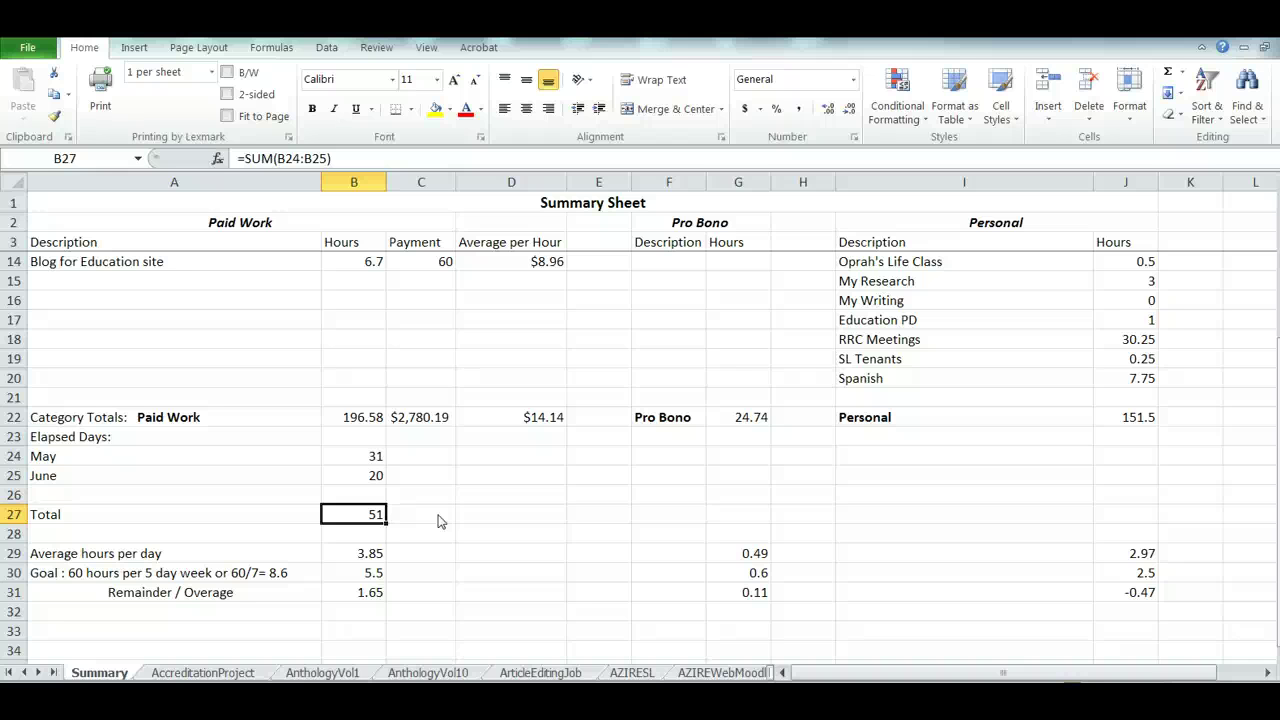
pyautogui.click(368, 553)
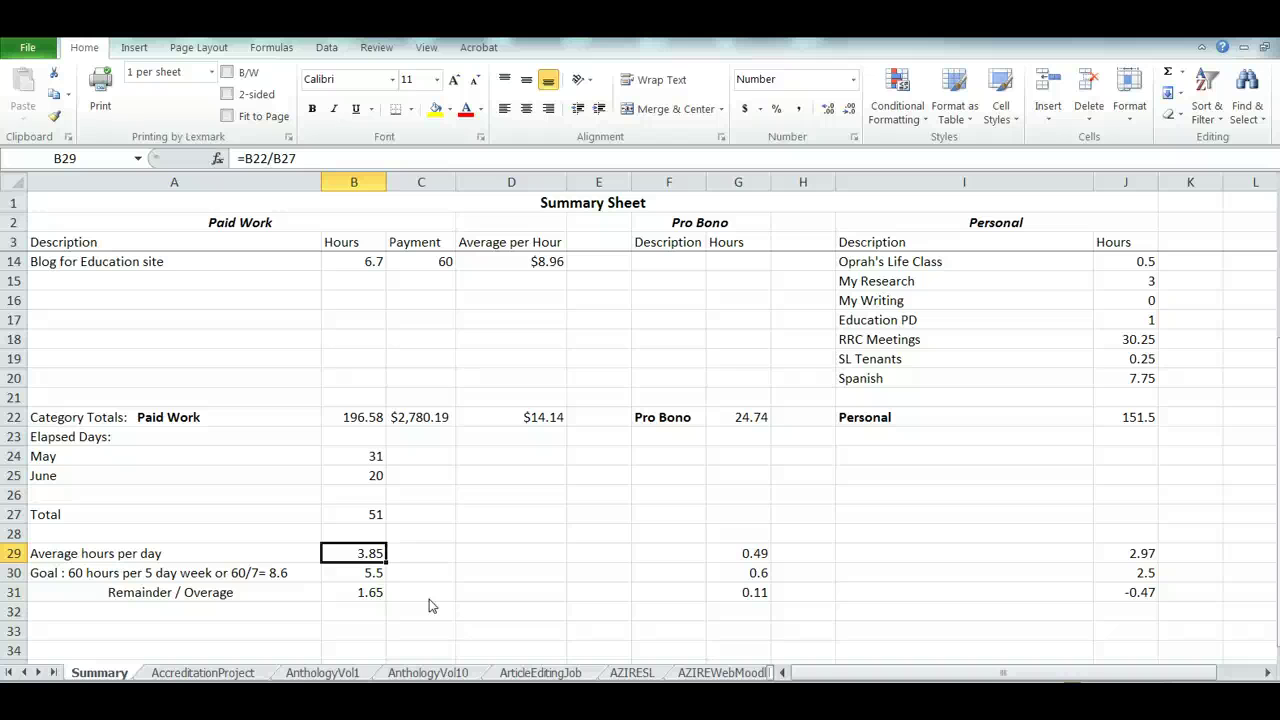
pyautogui.press('Down')
pyautogui.press('Down')
pyautogui.press('Down')
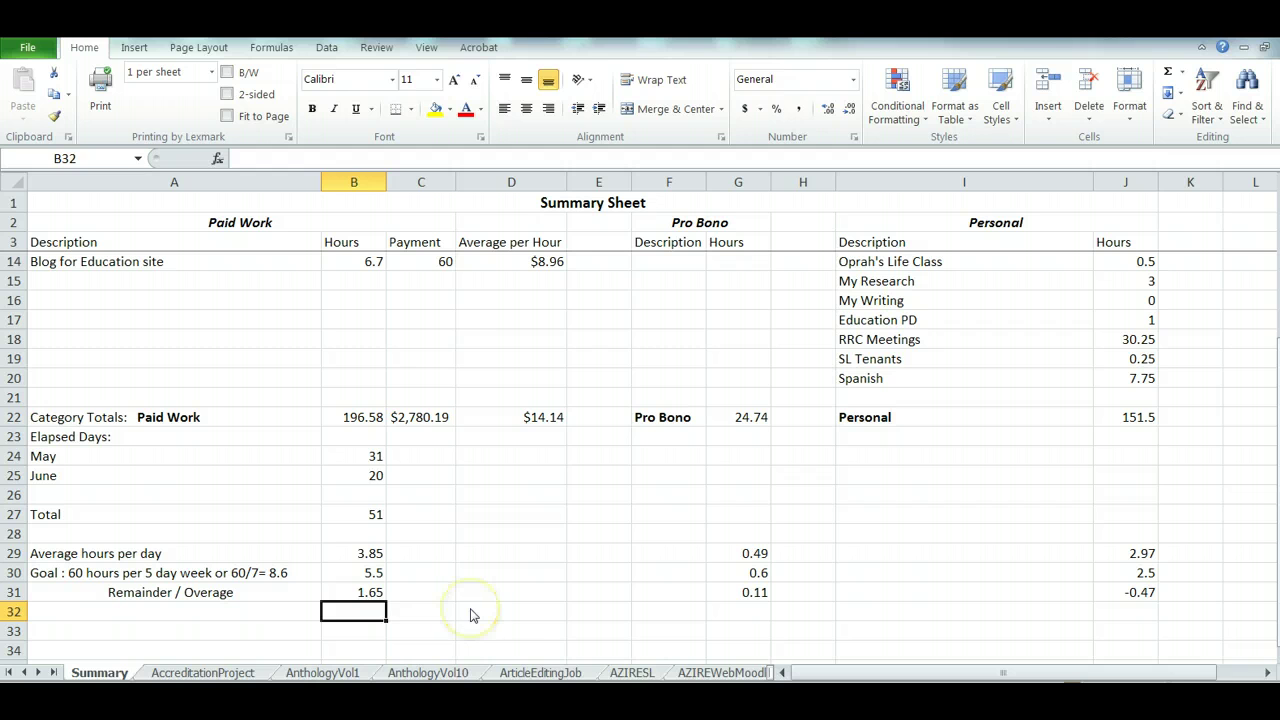
# Step: Inspect the Pro Bono daily goal in G30 and compare the Pro Bono and Personal Remainder / Overage figures
pyautogui.click(750, 615)
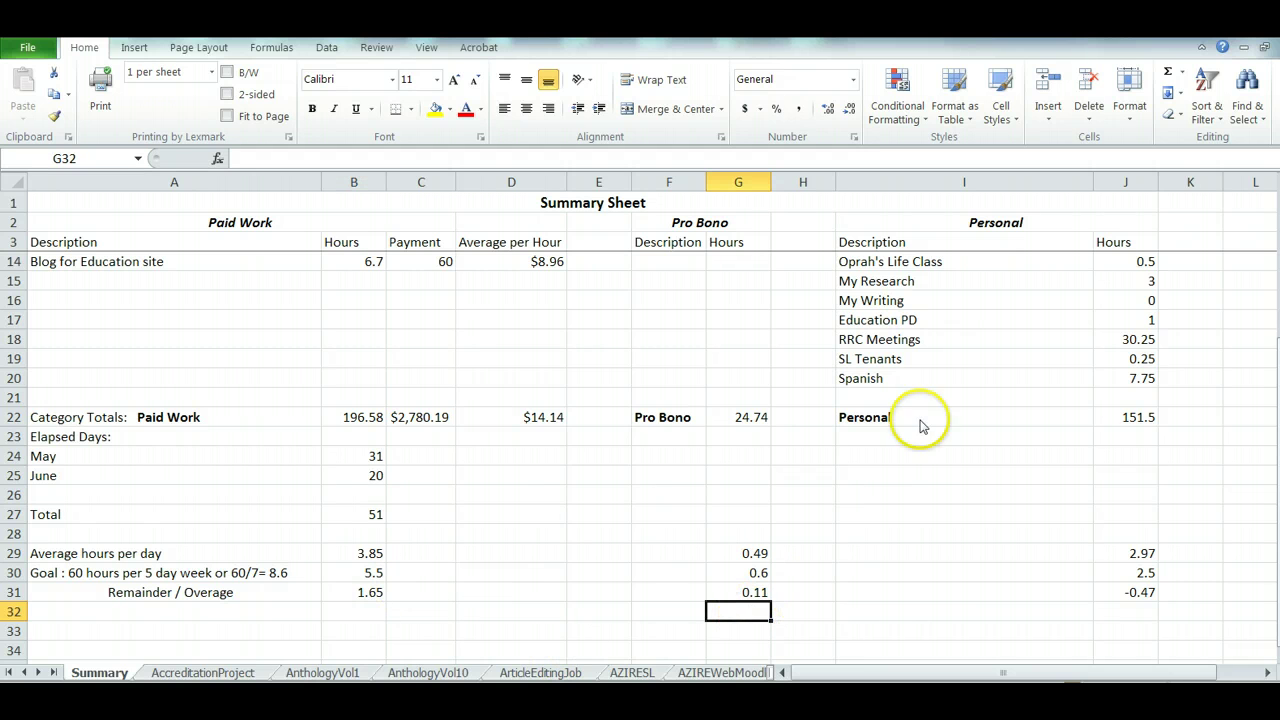
pyautogui.click(740, 572)
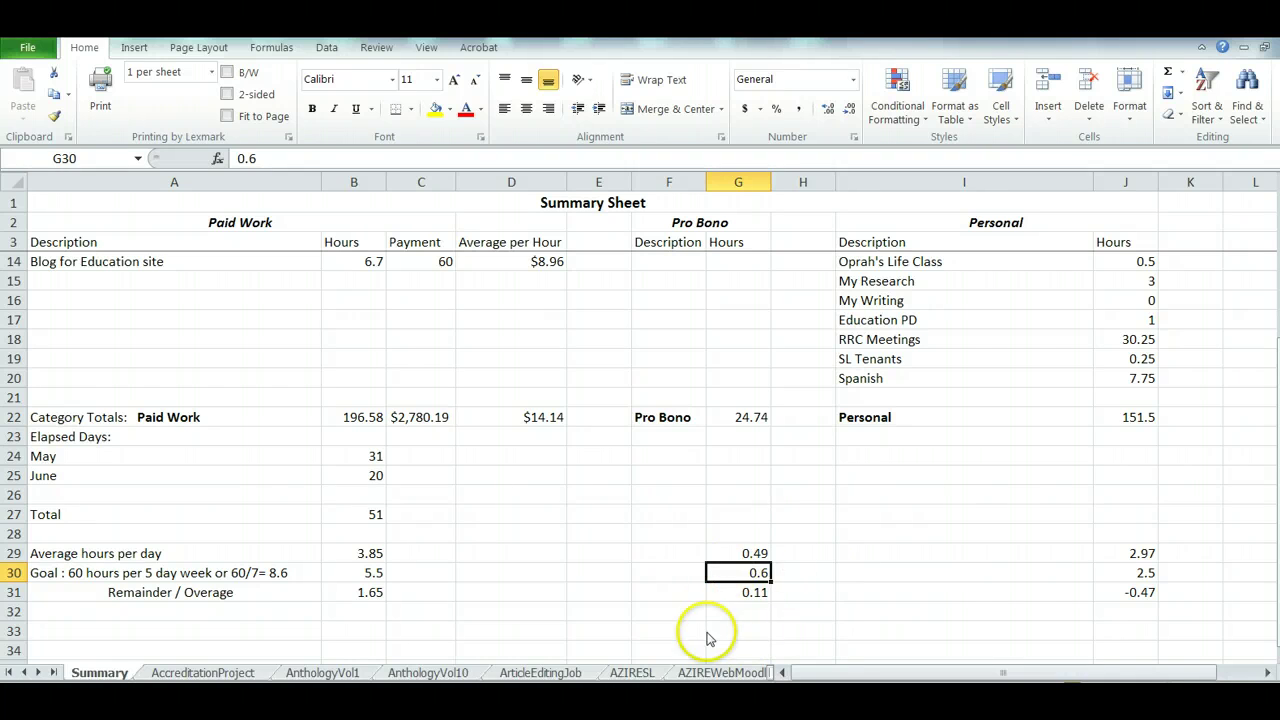
pyautogui.click(862, 598)
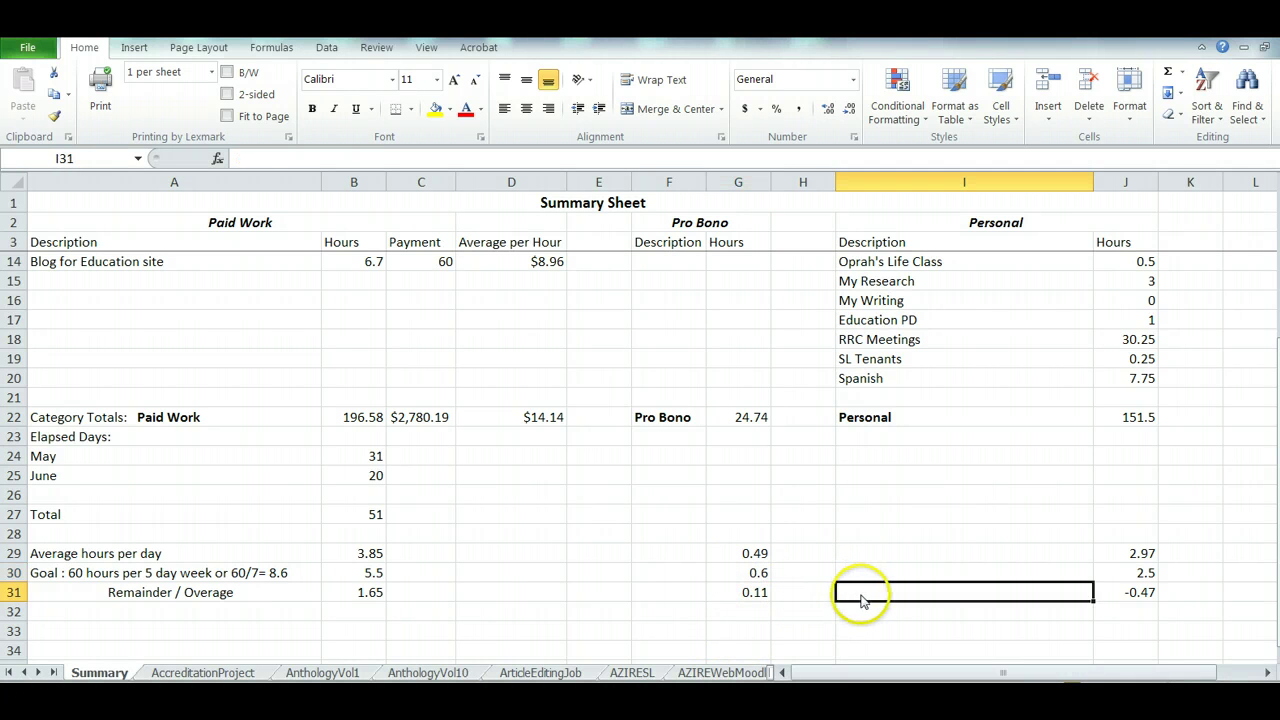
pyautogui.click(737, 611)
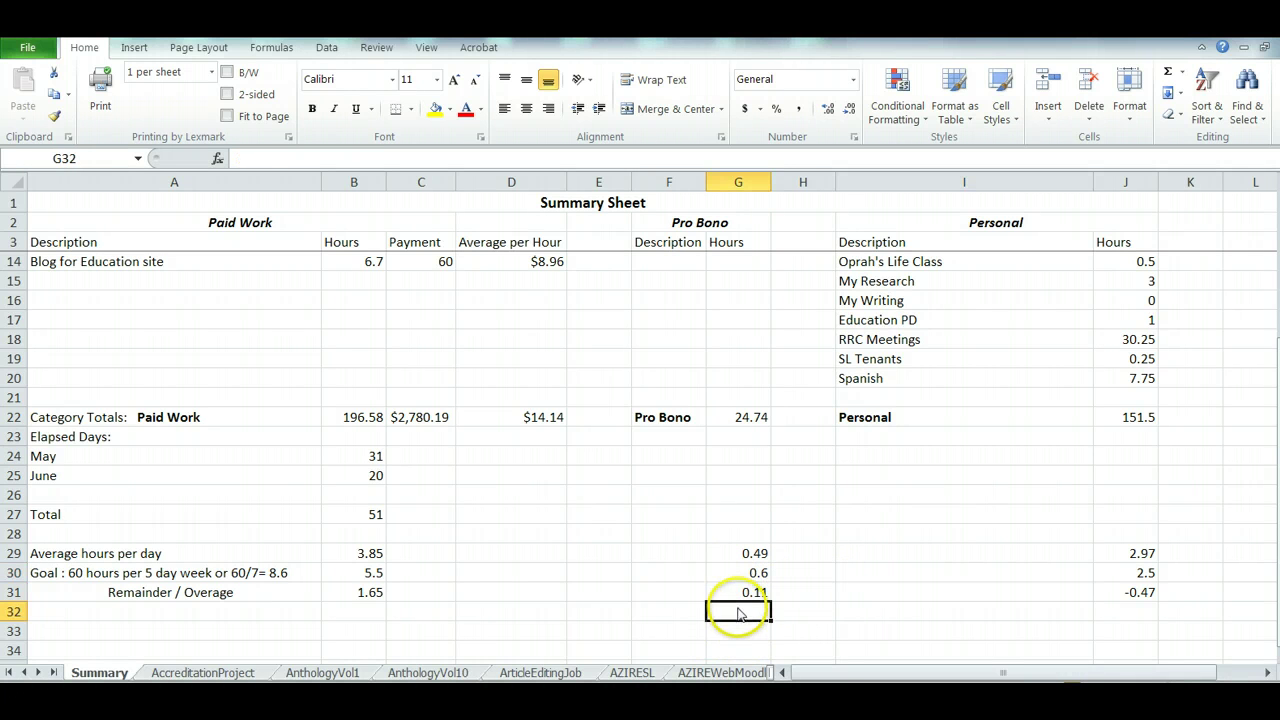
# Step: Check the Personal category's Remainder / Overage figure, and return to the Summary sheet's title cell A1
pyautogui.click(1126, 616)
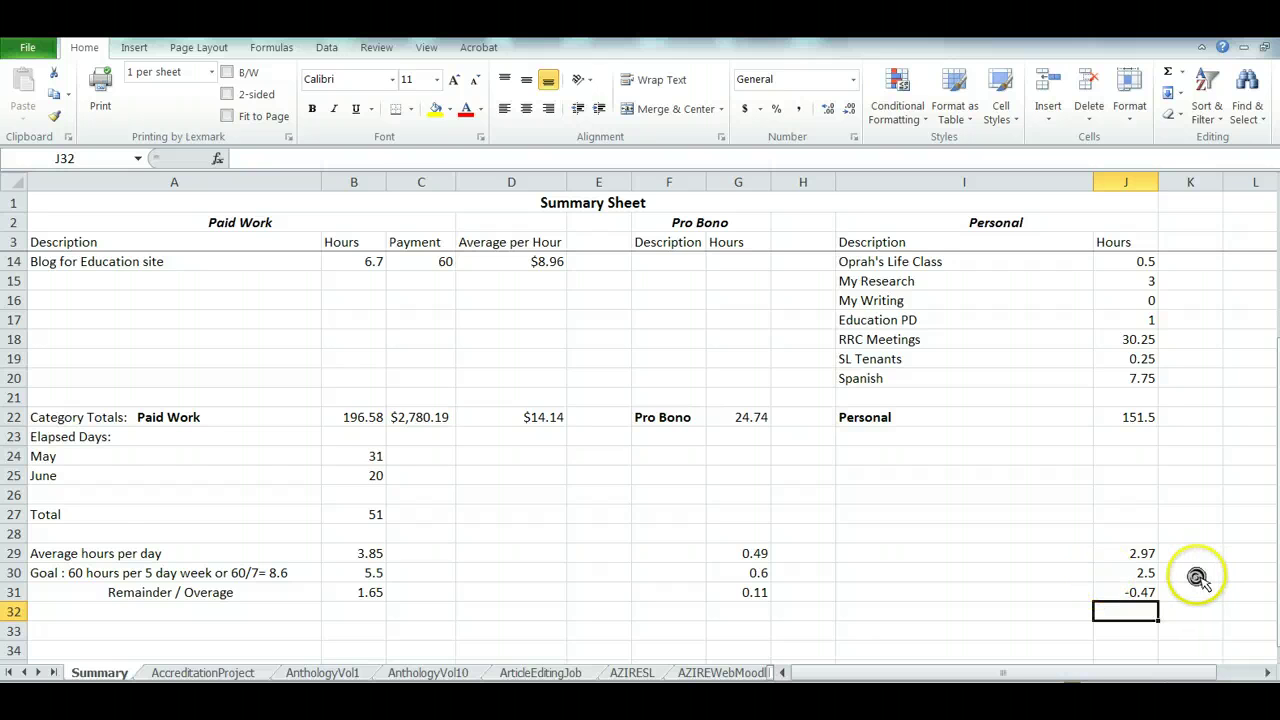
pyautogui.scroll(-2, 1197, 577)
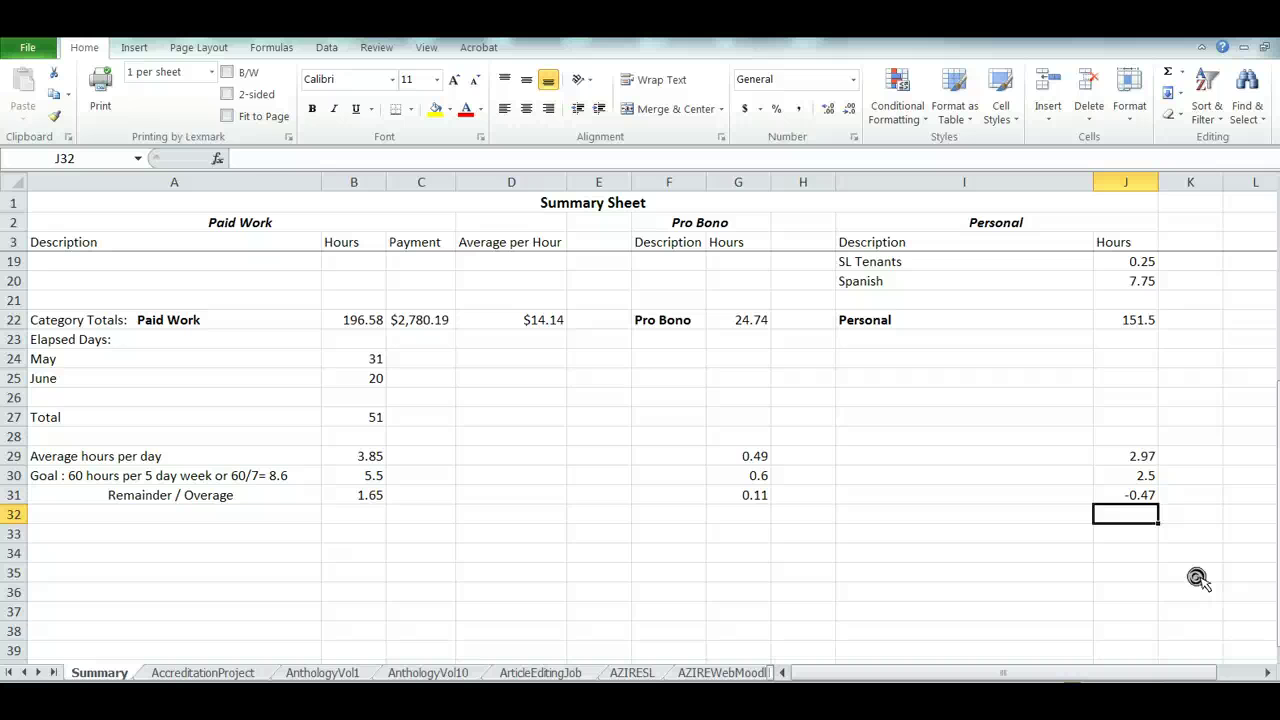
pyautogui.press('Up')
pyautogui.press('Up')
pyautogui.press('Up')
pyautogui.press('Up')
pyautogui.press('Up')
pyautogui.press('Up')
pyautogui.press('Up')
pyautogui.press('Up')
pyautogui.press('Up')
pyautogui.press('Up')
pyautogui.press('Up')
pyautogui.press('Up')
pyautogui.press('Up')
pyautogui.press('Up')
pyautogui.press('Up')
pyautogui.press('Up')
pyautogui.press('Up')
pyautogui.press('Up')
pyautogui.press('Up')
pyautogui.press('Up')
pyautogui.press('Up')
pyautogui.press('Up')
pyautogui.press('Up')
pyautogui.press('Up')
pyautogui.press('Up')
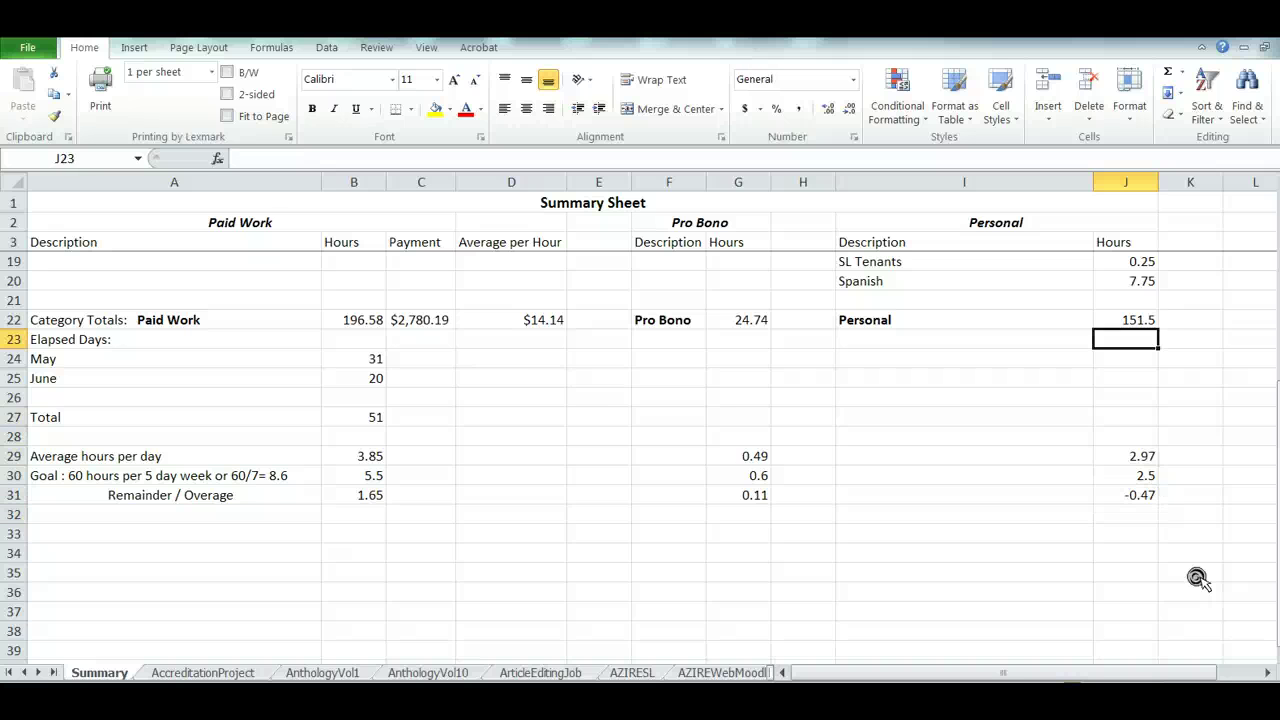
pyautogui.hotkey('ctrl', 'Home')
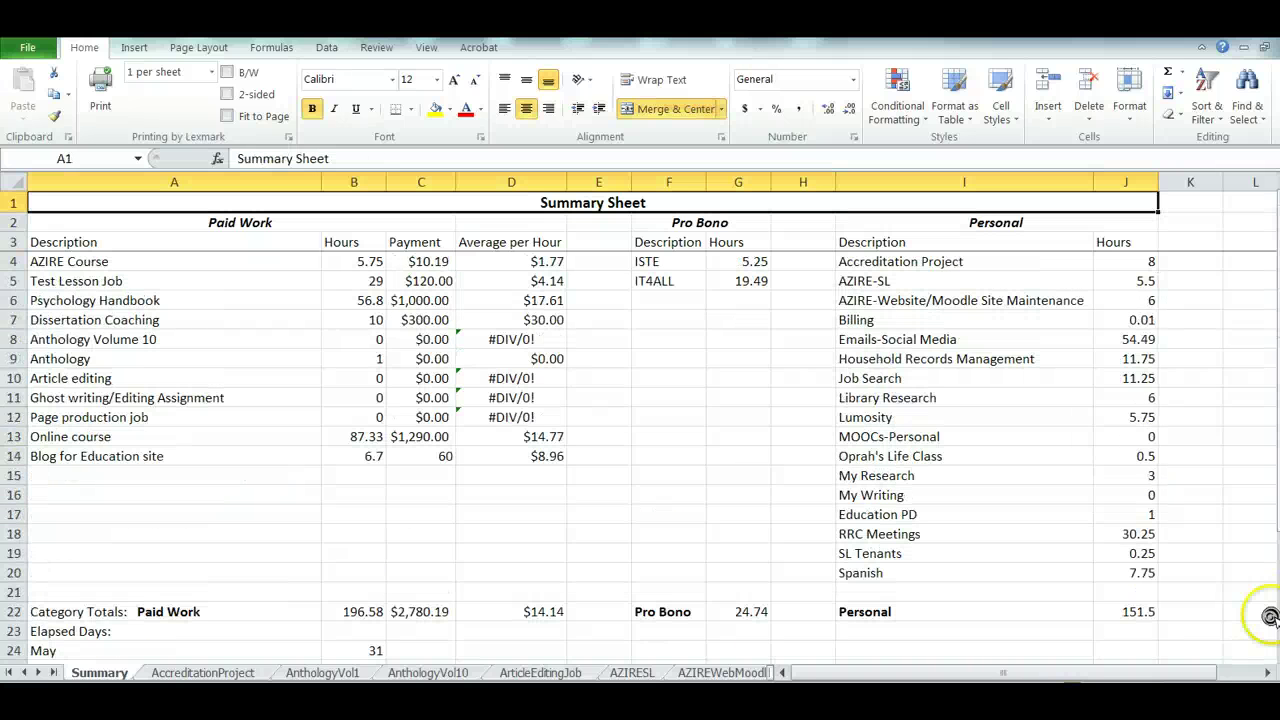
# Step: Inspect the Emails-Social Media and Household Records Management hours formulas in J8 and J9, ending at the May elapsed-days label in A24
pyautogui.click(1125, 339)
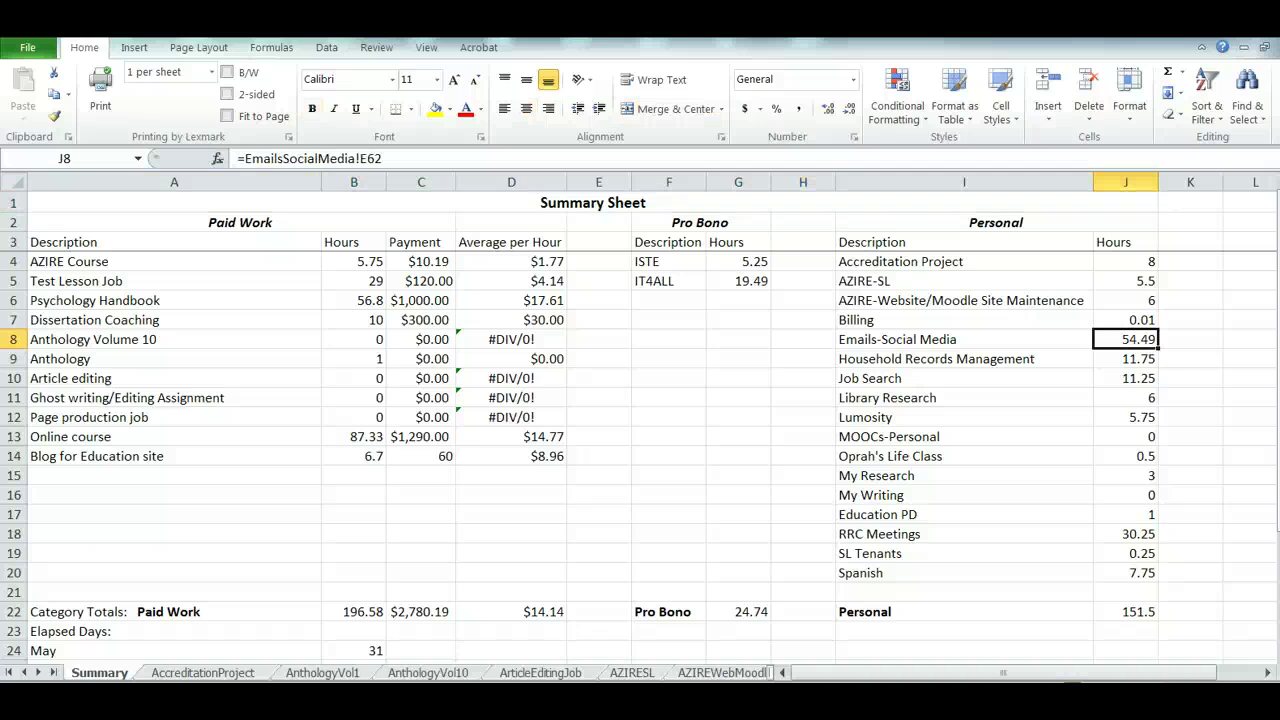
pyautogui.click(1125, 358)
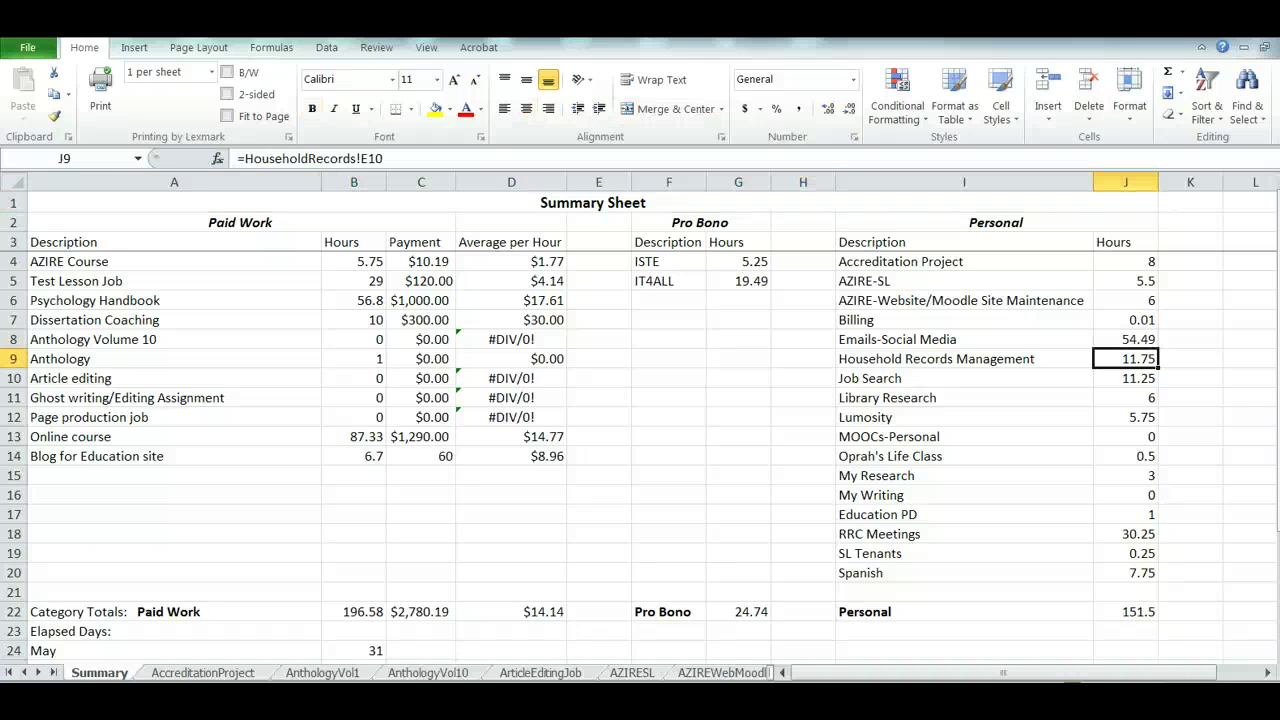
pyautogui.press('Down')
pyautogui.press('Down')
pyautogui.press('Down')
pyautogui.press('Down')
pyautogui.press('Down')
pyautogui.press('Down')
pyautogui.press('Down')
pyautogui.press('Down')
pyautogui.press('Down')
pyautogui.press('Down')
pyautogui.press('Down')
pyautogui.press('Down')
pyautogui.press('Down')
pyautogui.press('Down')
pyautogui.press('Left')
pyautogui.press('Left')
pyautogui.press('Left')
pyautogui.press('Left')
pyautogui.press('Left')
pyautogui.press('Left')
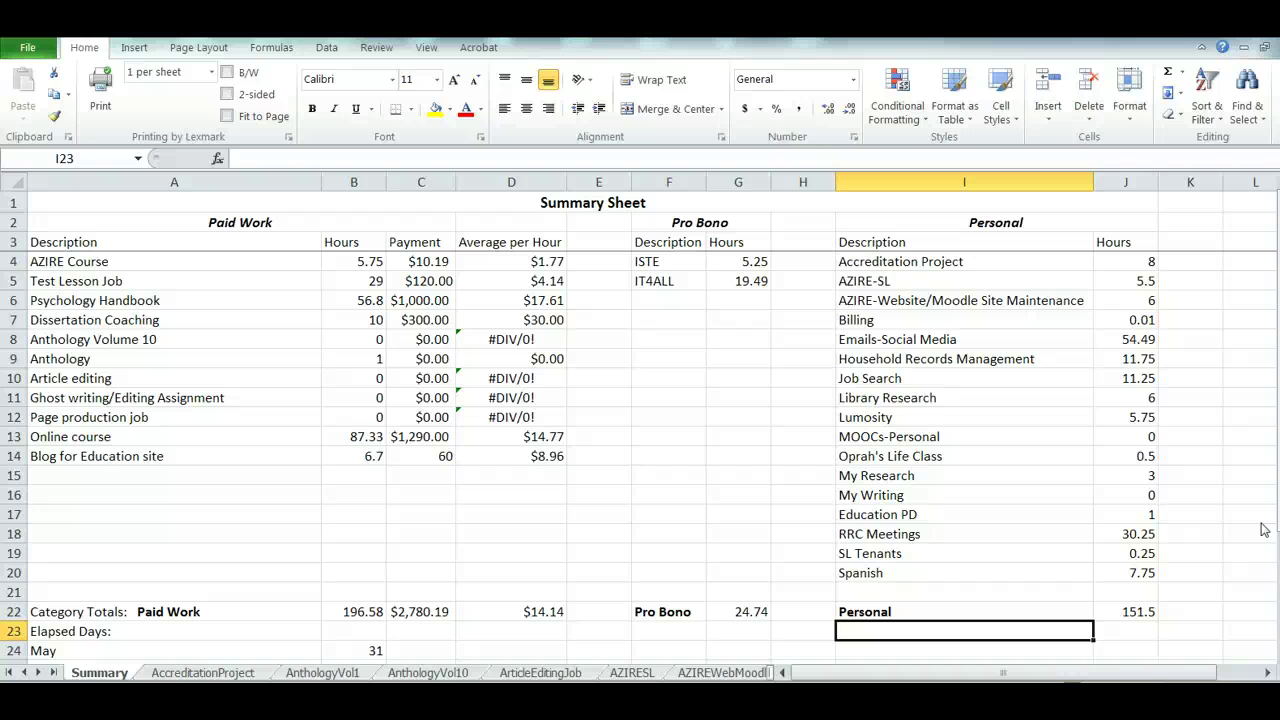
pyautogui.press('Left')
pyautogui.press('Left')
pyautogui.press('Left')
pyautogui.press('Down')
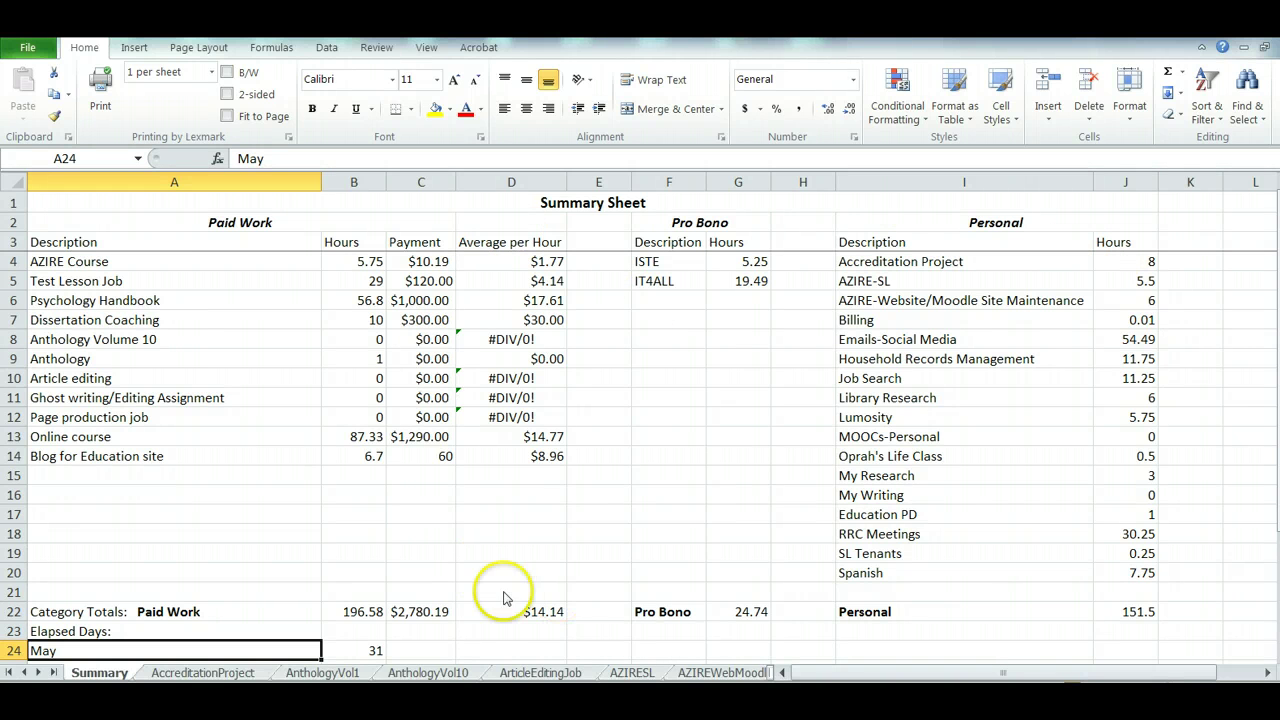
# Step: Open the AZIRESL job sheet to review its logged sessions and total, and browse the names of the sheets after it
pyautogui.click(631, 672)
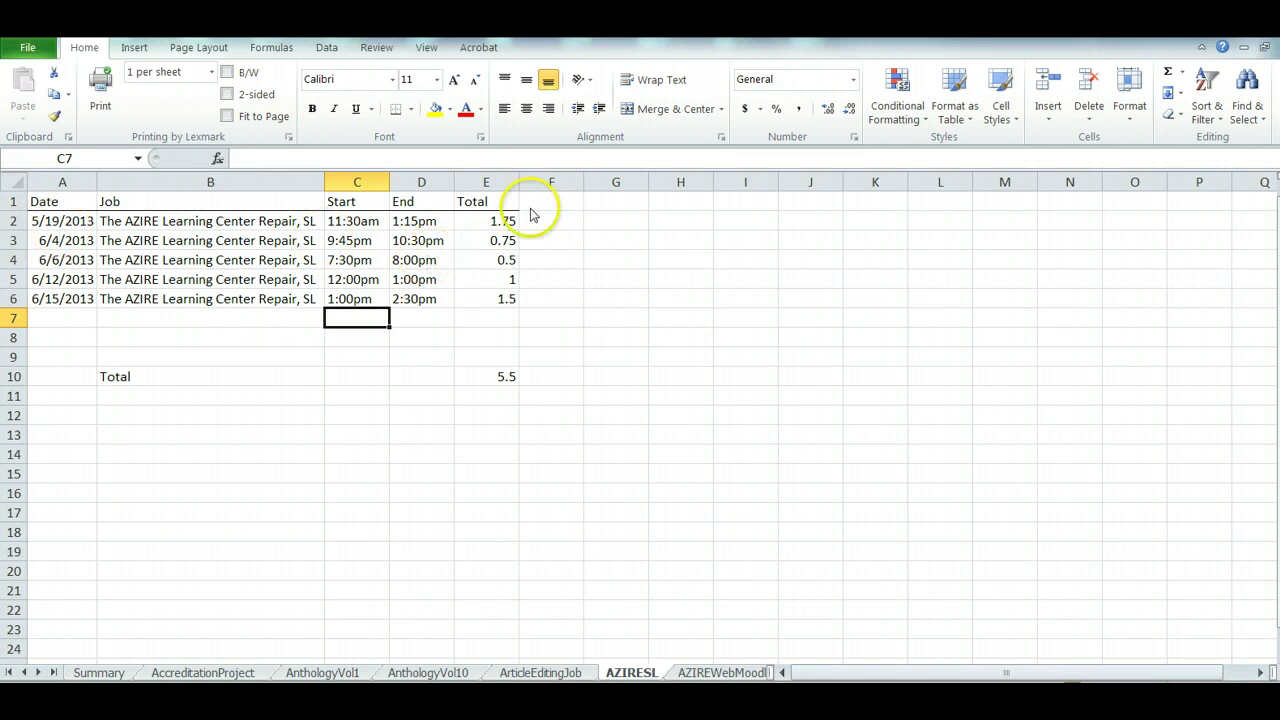
pyautogui.click(38, 673)
pyautogui.click(38, 673)
pyautogui.click(38, 673)
pyautogui.click(38, 673)
pyautogui.click(38, 673)
pyautogui.click(38, 673)
pyautogui.moveTo(537, 570); pyautogui.dragTo(648, 598)
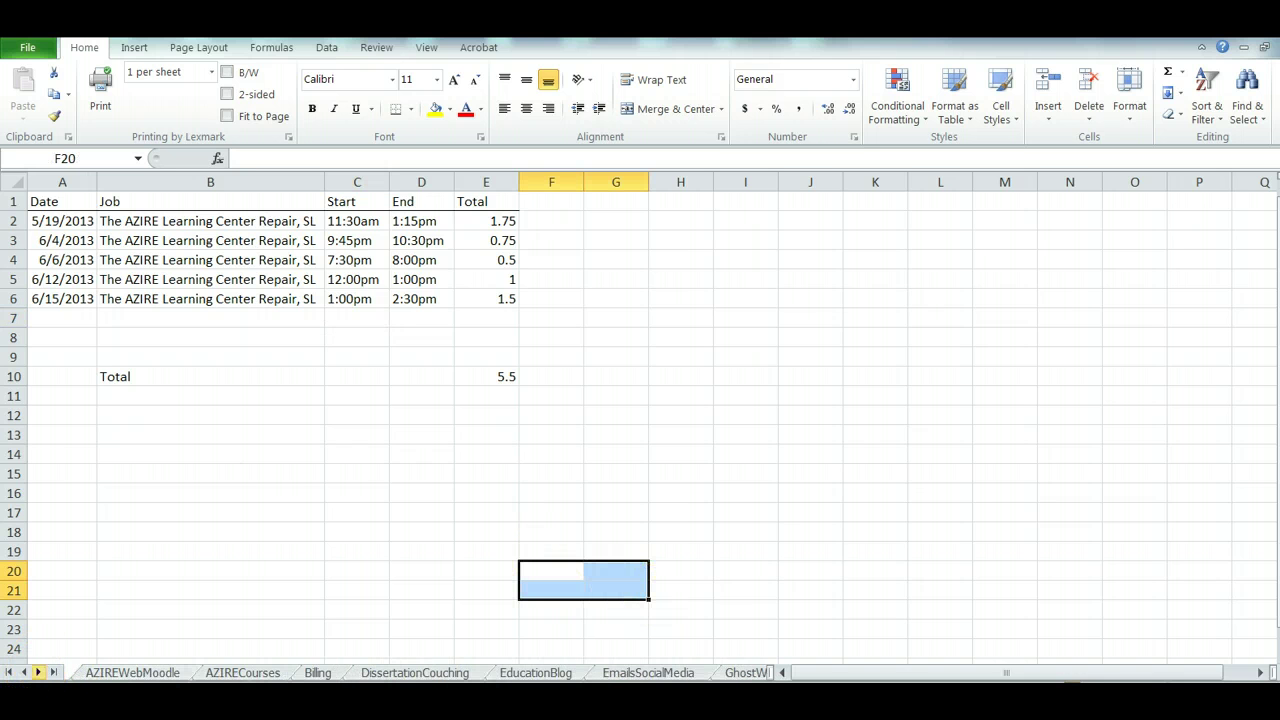
# Step: Find and open the PsychologyHandbook sheet, and examine its subtotal, payment lines and proofing log back to the first entries
pyautogui.click(38, 673)
pyautogui.click(38, 673)
pyautogui.click(38, 673)
pyautogui.click(38, 673)
pyautogui.click(38, 673)
pyautogui.click(38, 673)
pyautogui.click(38, 673)
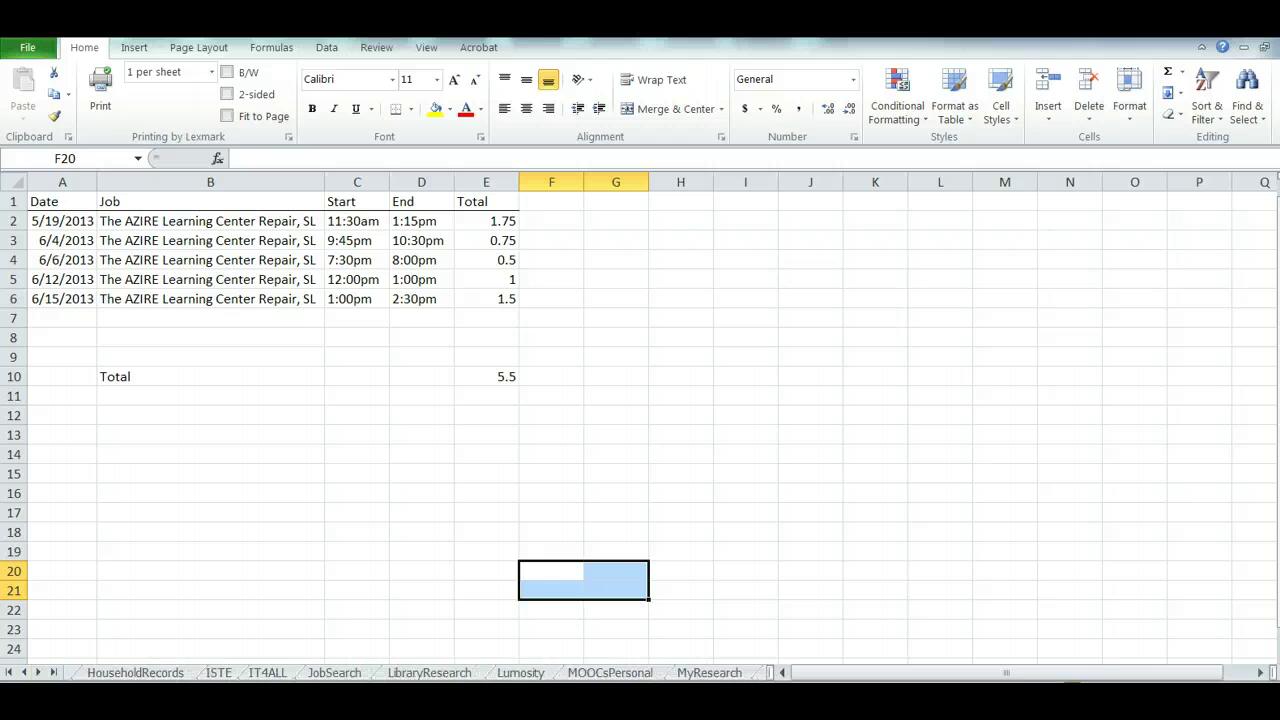
pyautogui.click(38, 673)
pyautogui.click(38, 673)
pyautogui.click(38, 673)
pyautogui.click(38, 673)
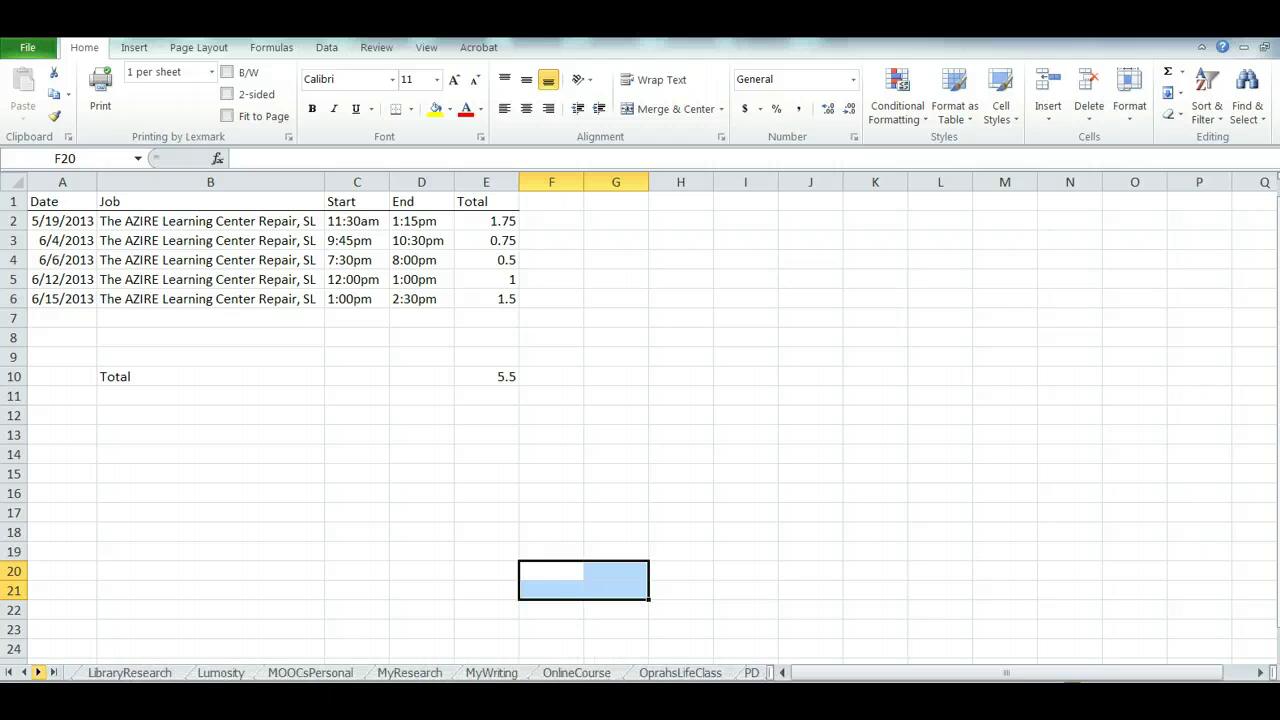
pyautogui.click(38, 673)
pyautogui.click(38, 673)
pyautogui.click(38, 673)
pyautogui.click(623, 673)
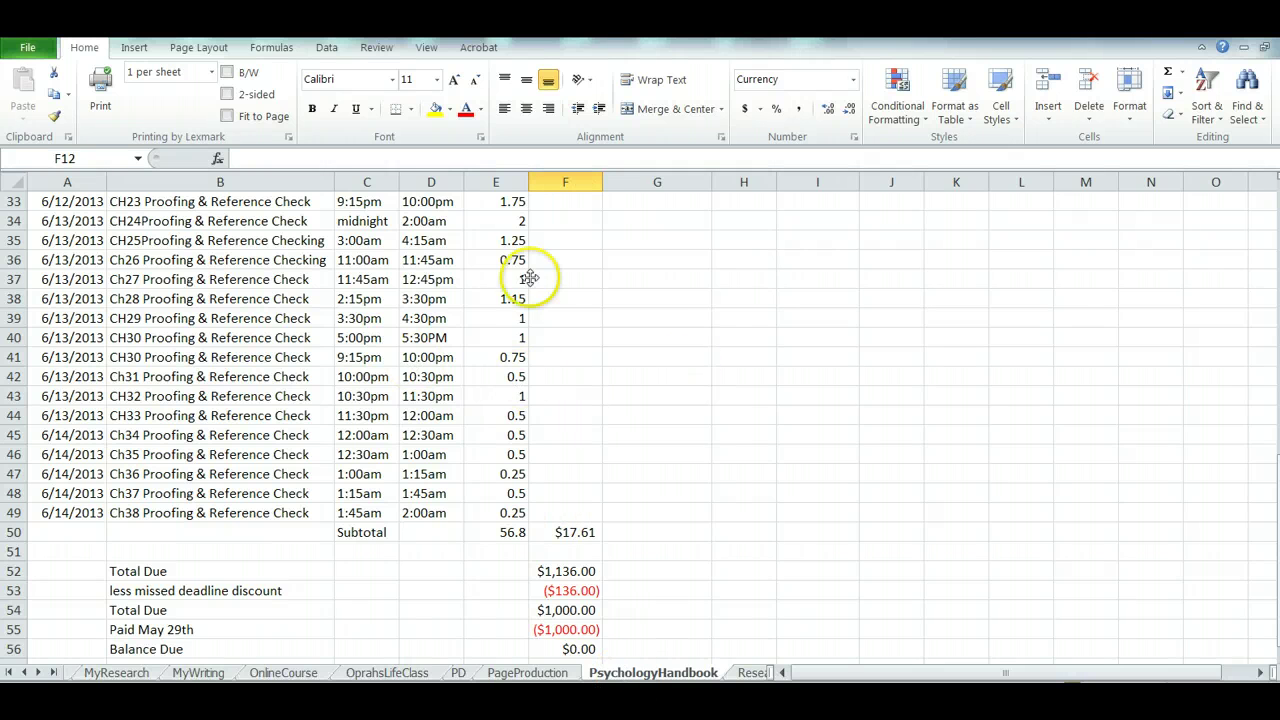
pyautogui.moveTo(1277, 500); pyautogui.dragTo(1277, 455)
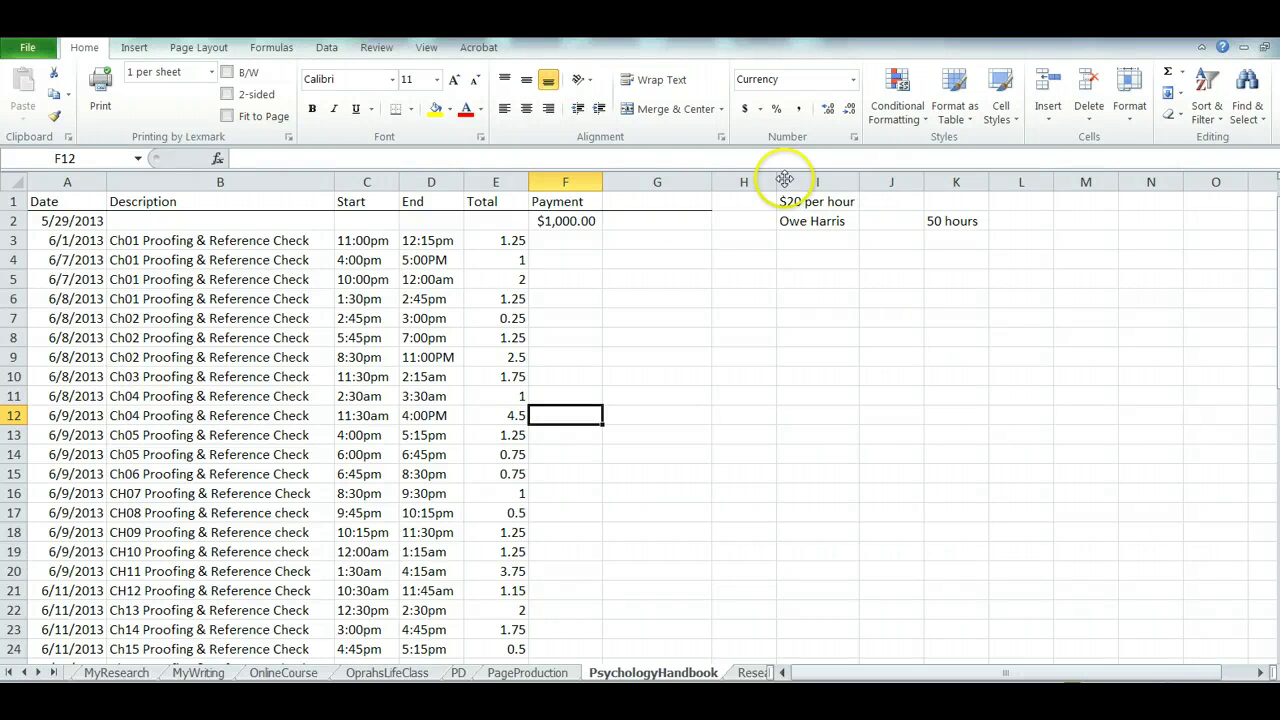
# Step: Add a new worksheet after ZChart1 at the end of the workbook and name it NewSheet
pyautogui.click(54, 674)
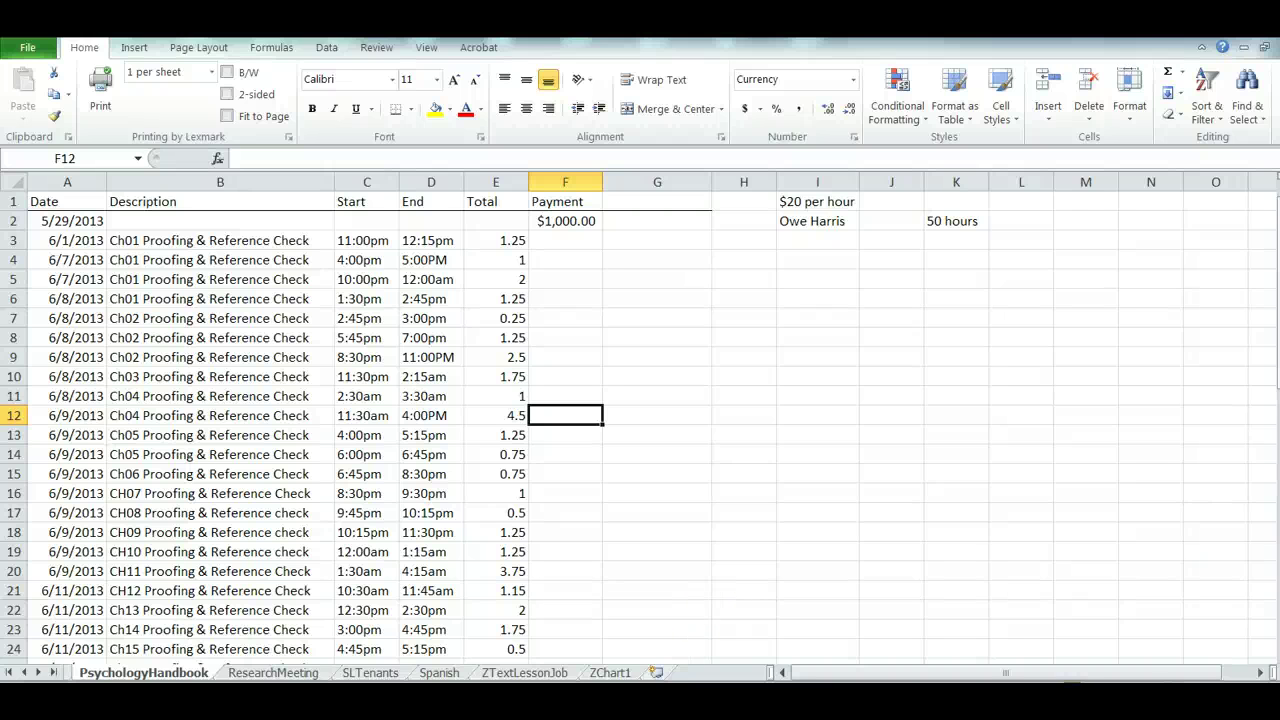
pyautogui.moveTo(657, 512); pyautogui.dragTo(657, 610)
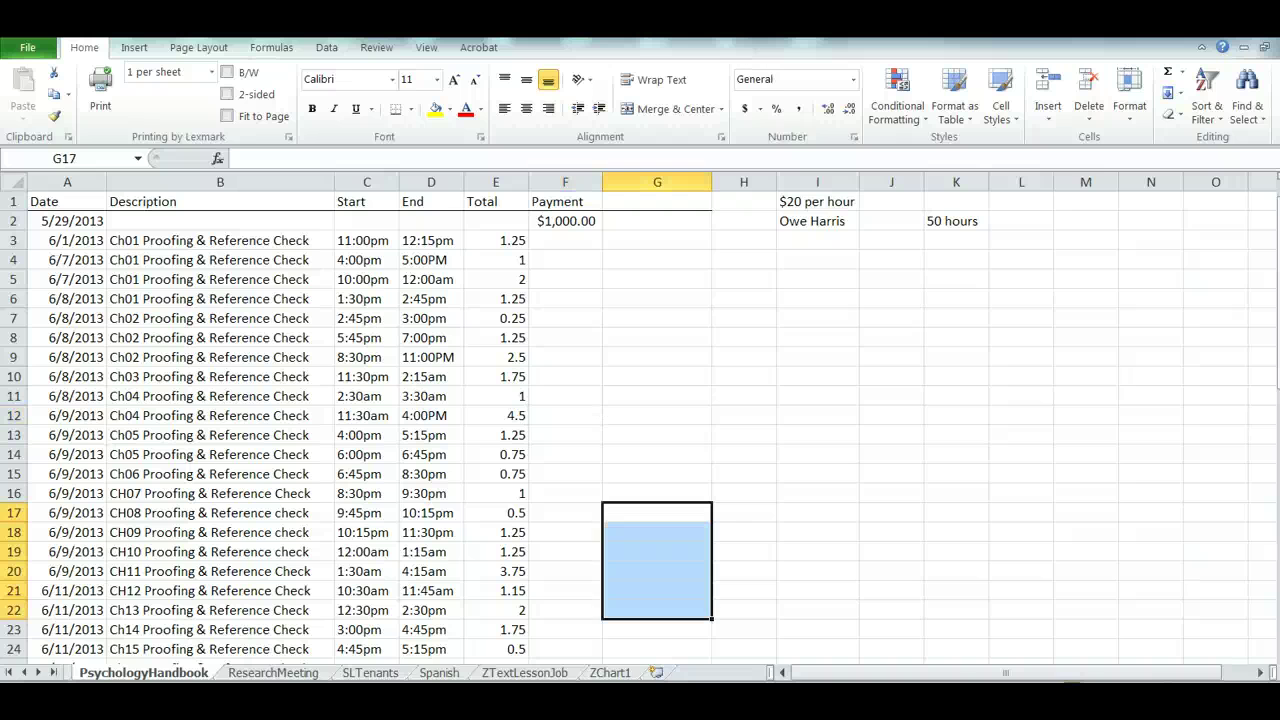
pyautogui.hotkey('shift', 'F11')
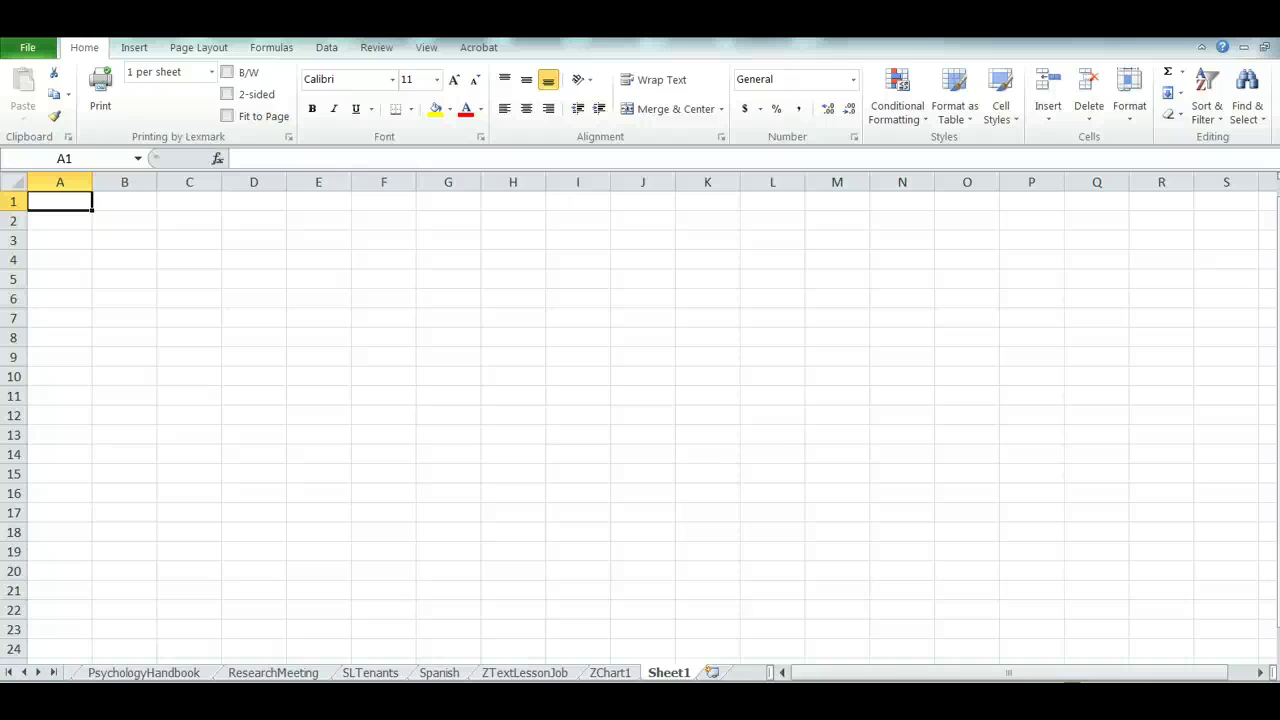
pyautogui.rightClick(668, 672)
pyautogui.click(709, 504)
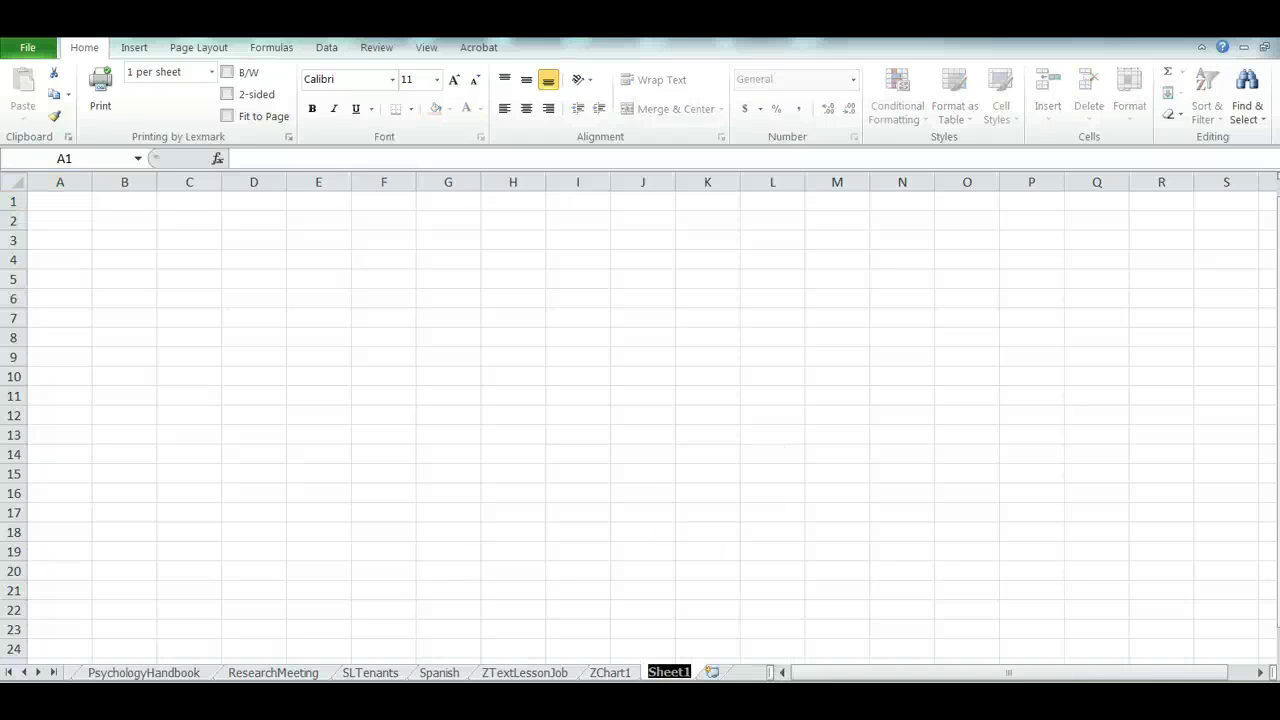
pyautogui.write('NewSheet')
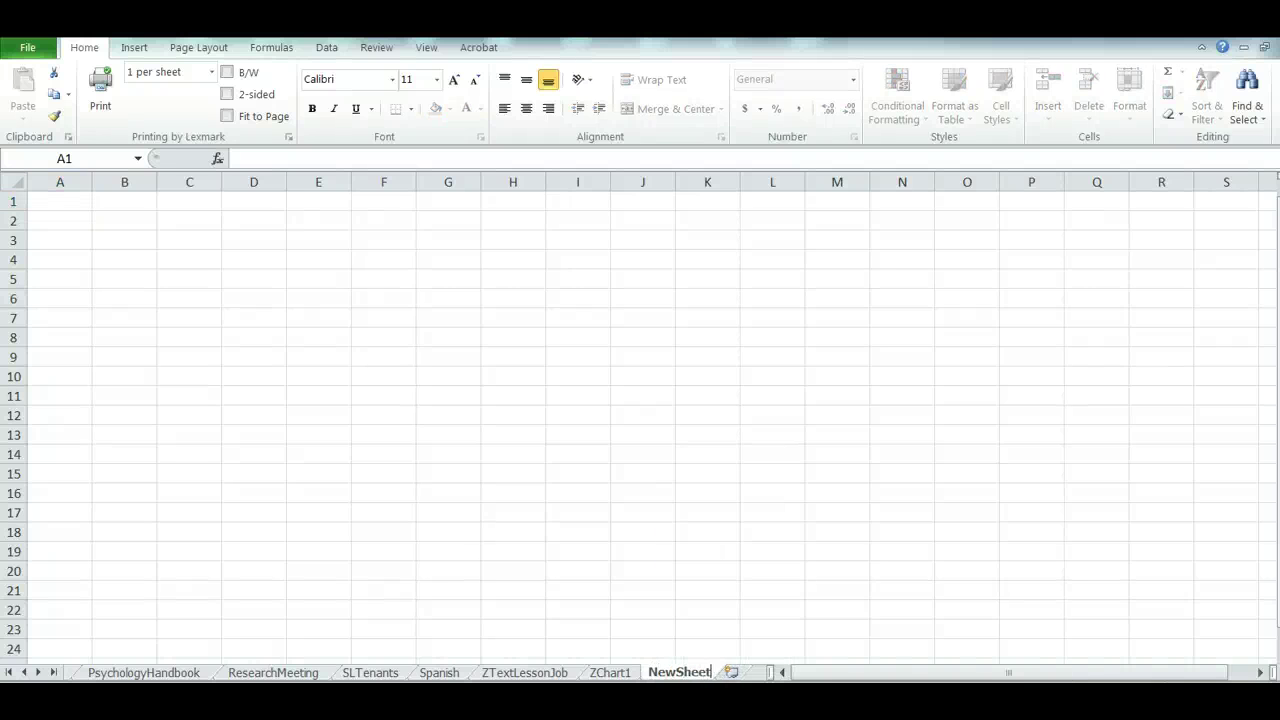
pyautogui.click(706, 507)
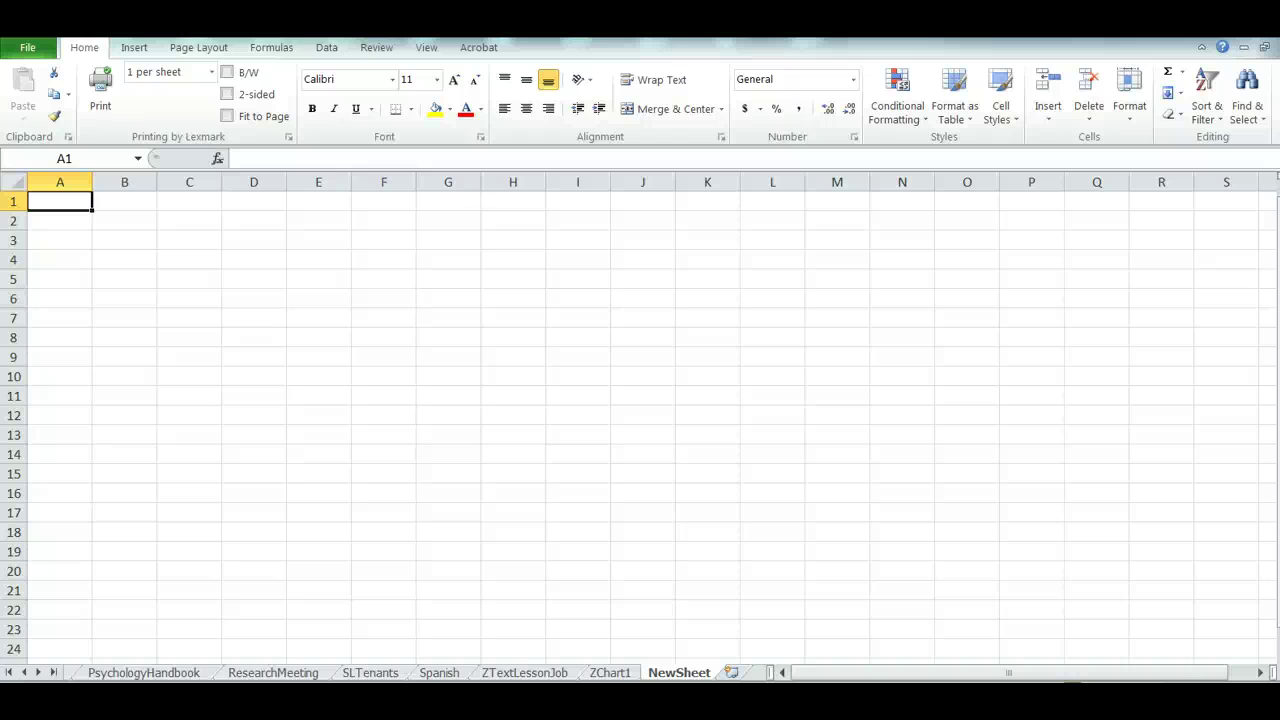
# Step: Return to the Summary sheet and inspect the formula in B6 that supplies the Psychology Handbook hours
pyautogui.click(9, 672)
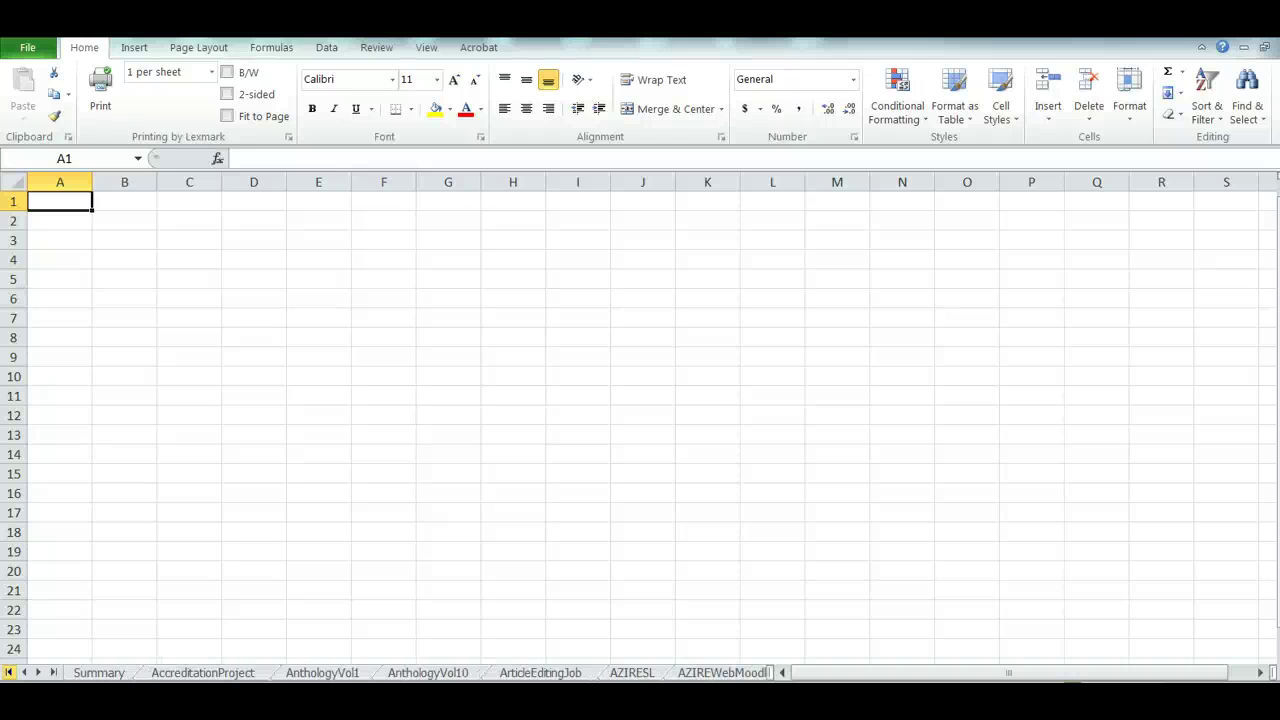
pyautogui.click(99, 672)
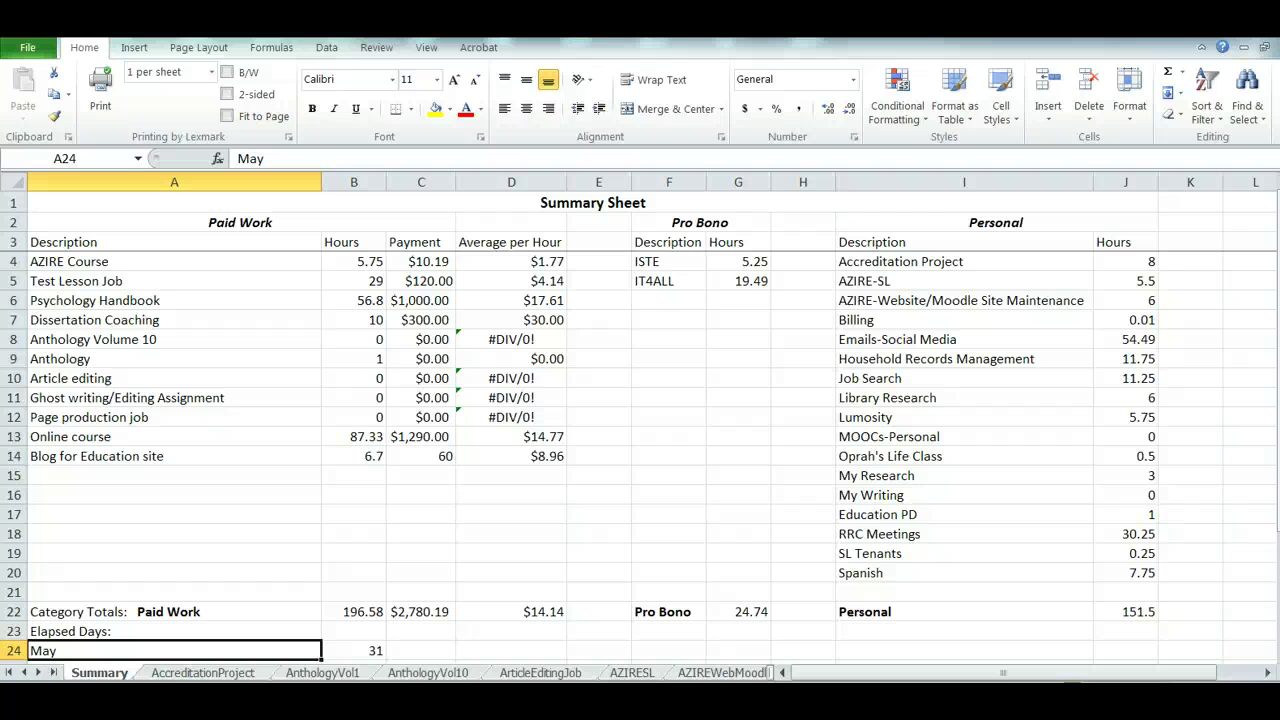
pyautogui.click(362, 300)
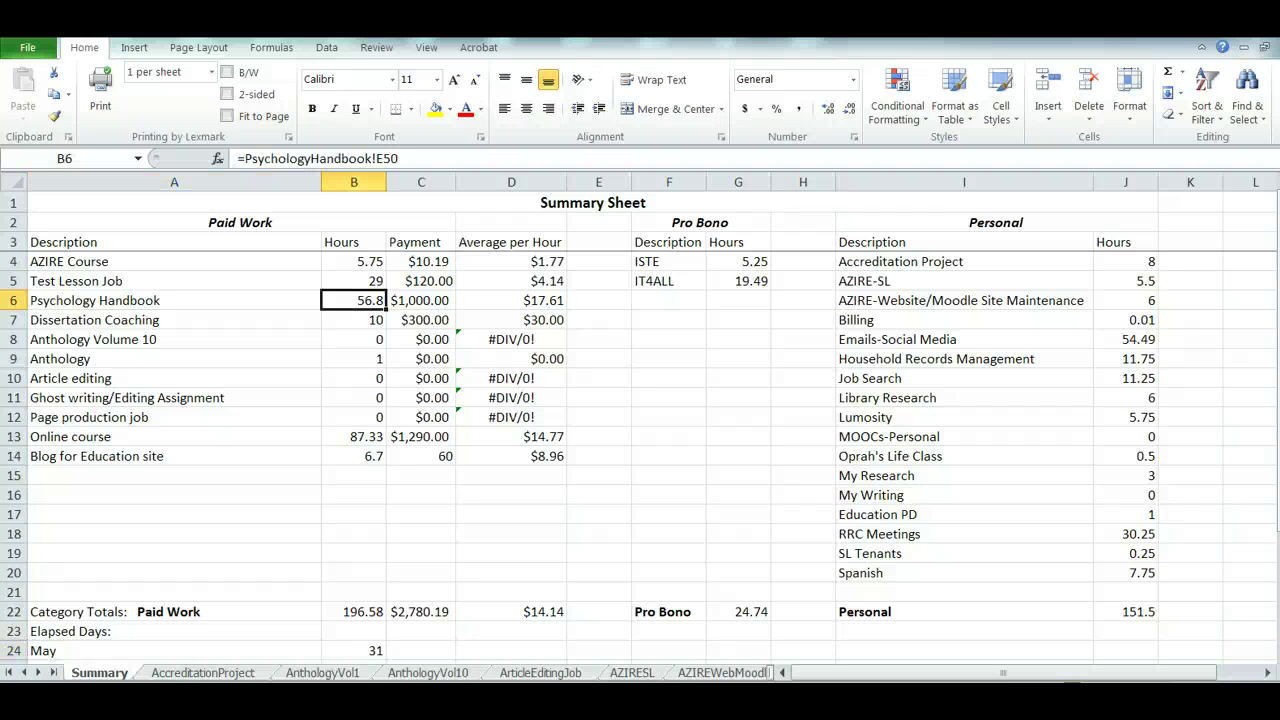